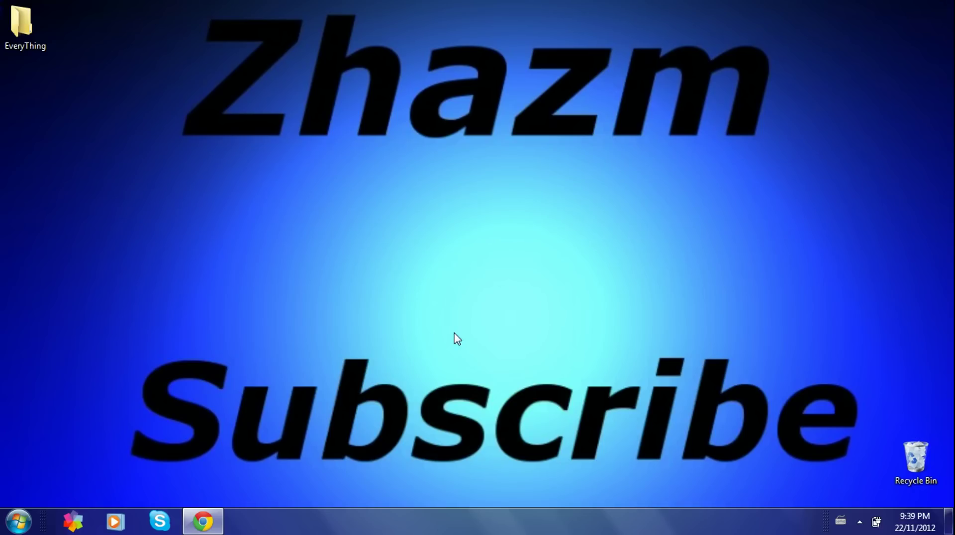
# - Download TooManyItems2012_11_19_1.4.5.zip for Minecraft 1.4.5 from its Minecraft Forums topic in Chrome, skipping the adf.ly ad
pyautogui.click(212, 522)
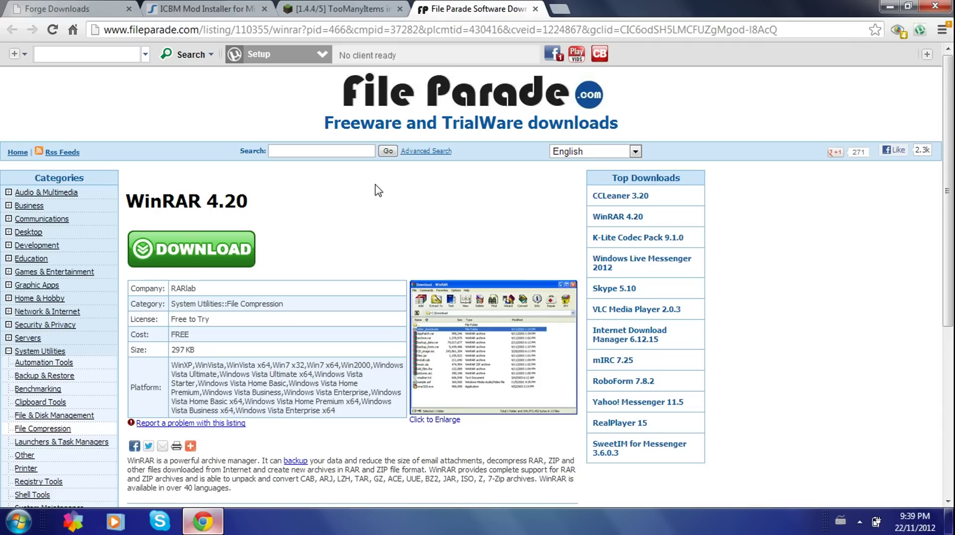
pyautogui.click(338, 10)
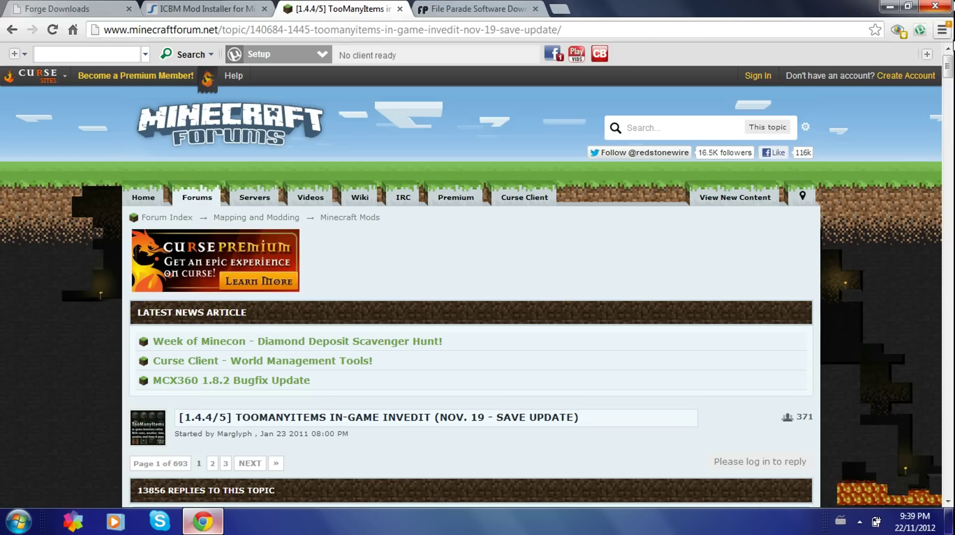
pyautogui.moveTo(947, 80); pyautogui.dragTo(950, 108)
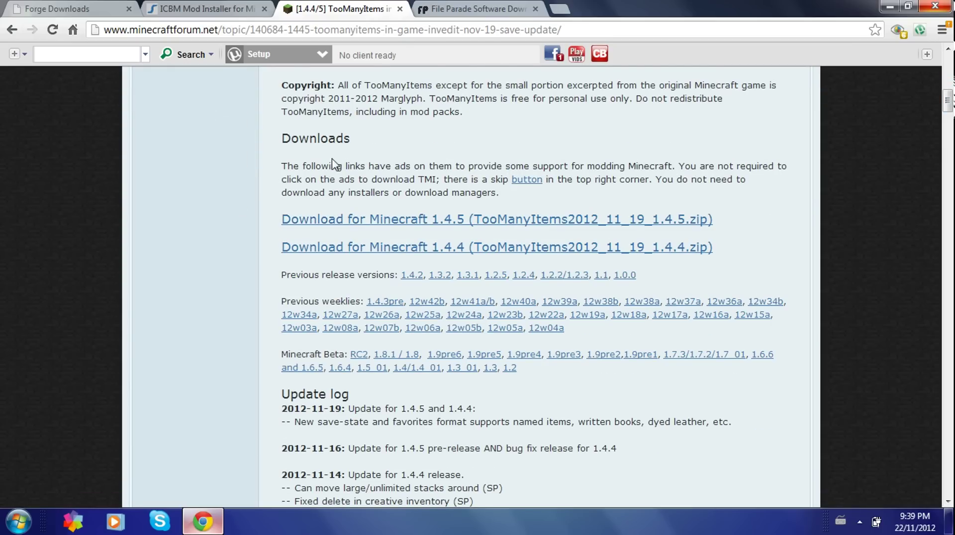
pyautogui.click(429, 230)
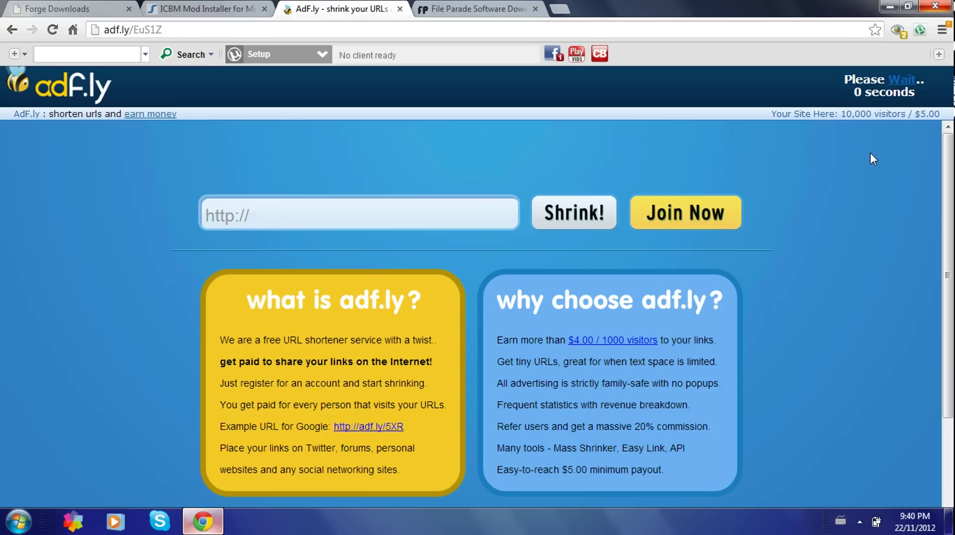
pyautogui.click(923, 95)
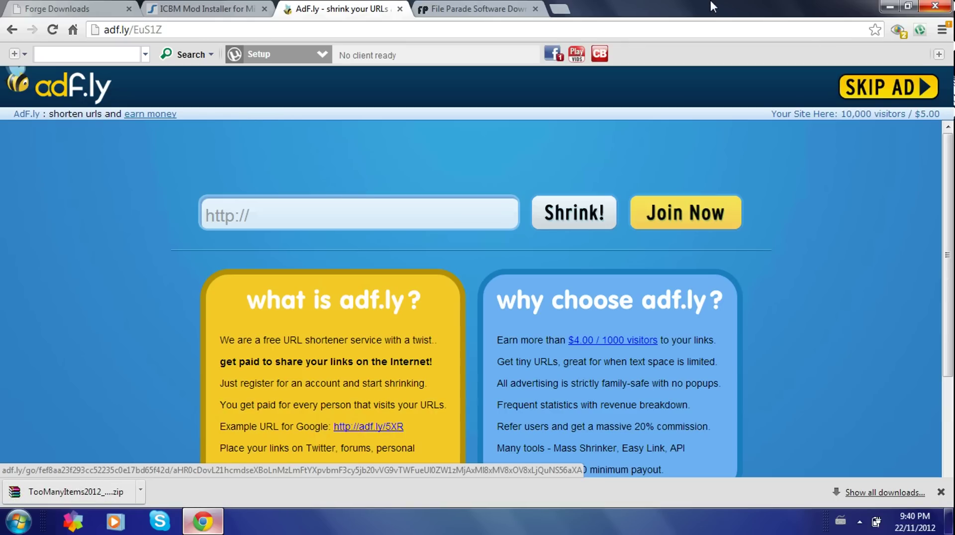
# - Download the .zip version of the ICBM Mod Installer for Minecraft 1.4.5 from the Skydaz page, skipping the ad
pyautogui.click(224, 10)
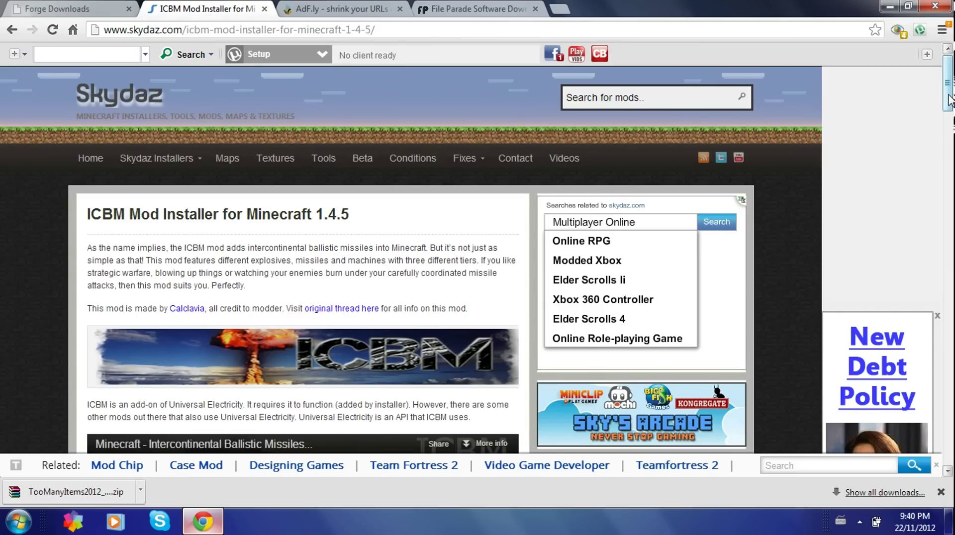
pyautogui.moveTo(949, 99); pyautogui.dragTo(951, 264)
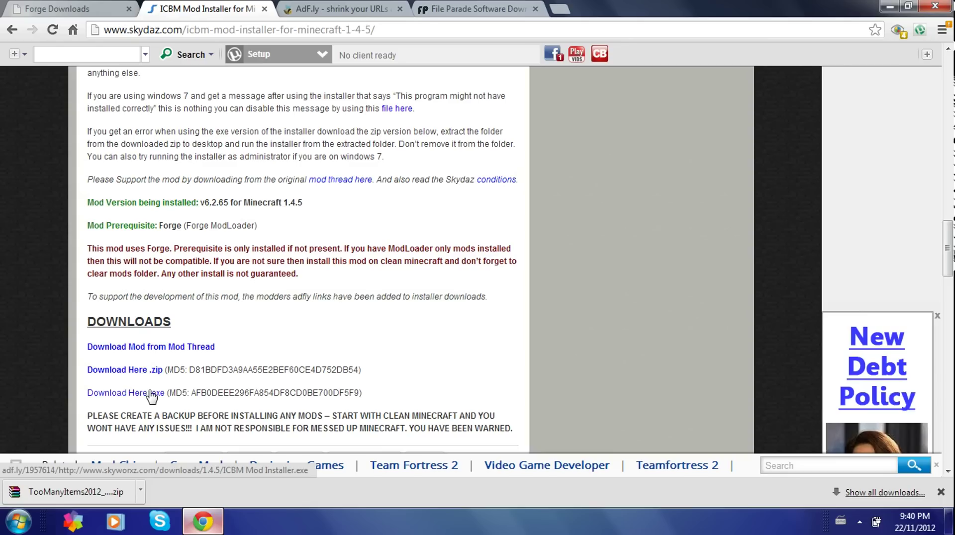
pyautogui.click(141, 375)
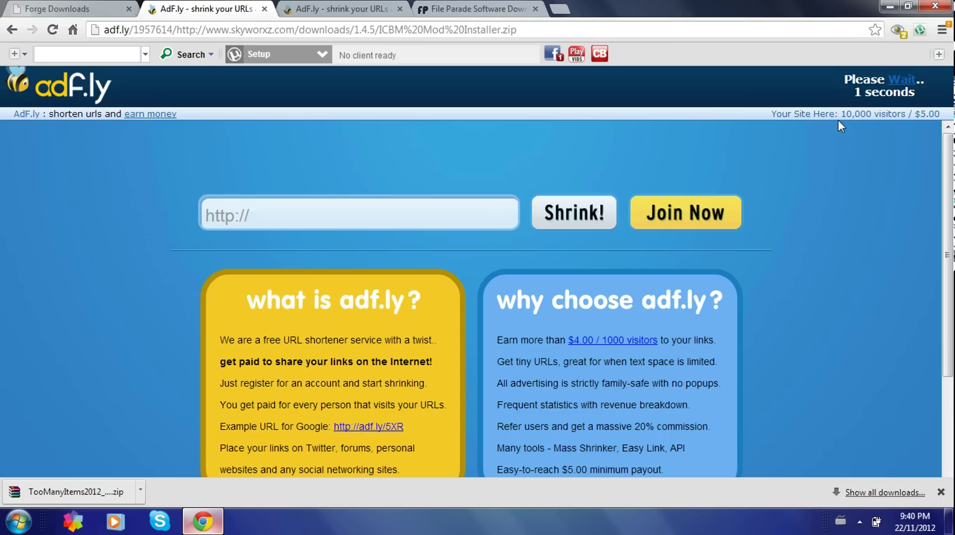
pyautogui.click(920, 89)
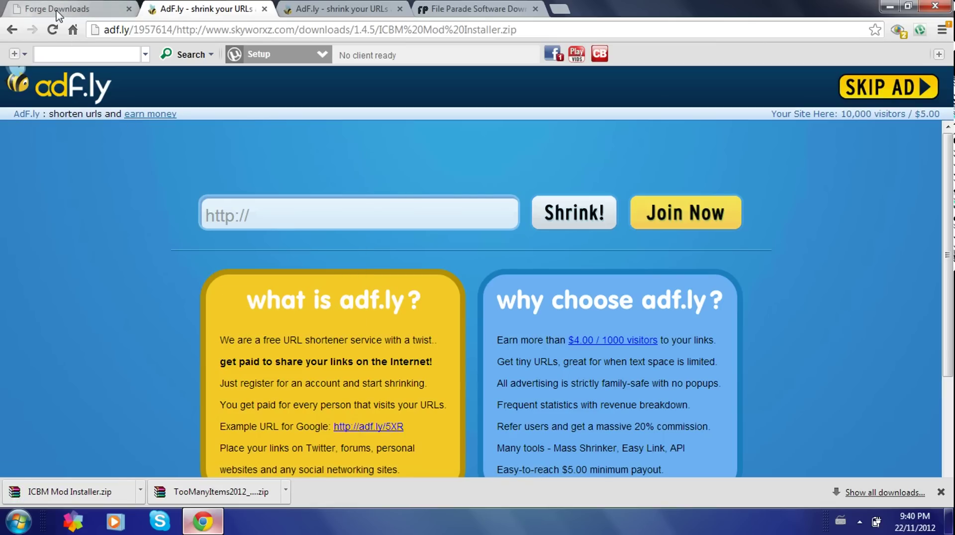
# - Download the universal build of Minecraft Forge 6.4.0.395 for Minecraft 1.4.5, skipping the ad
pyautogui.click(57, 10)
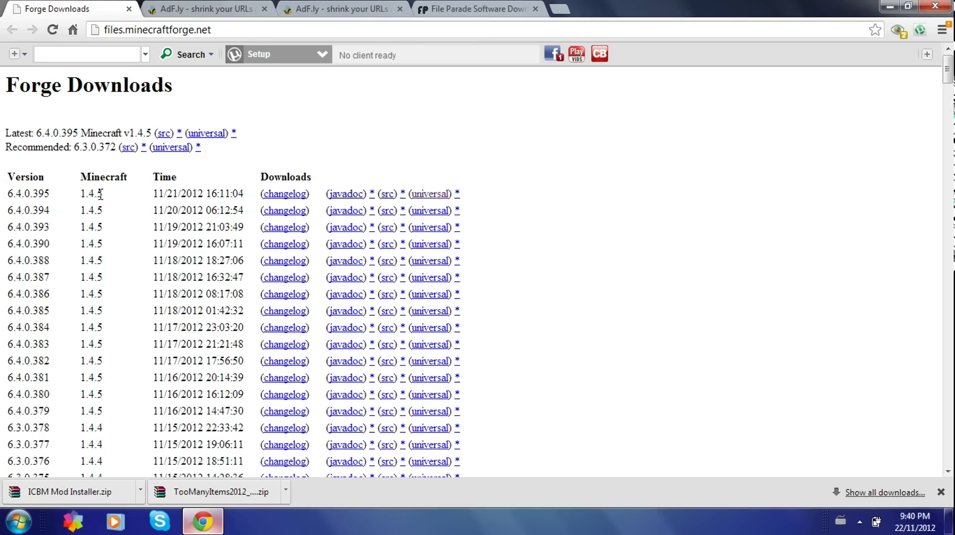
pyautogui.click(431, 196)
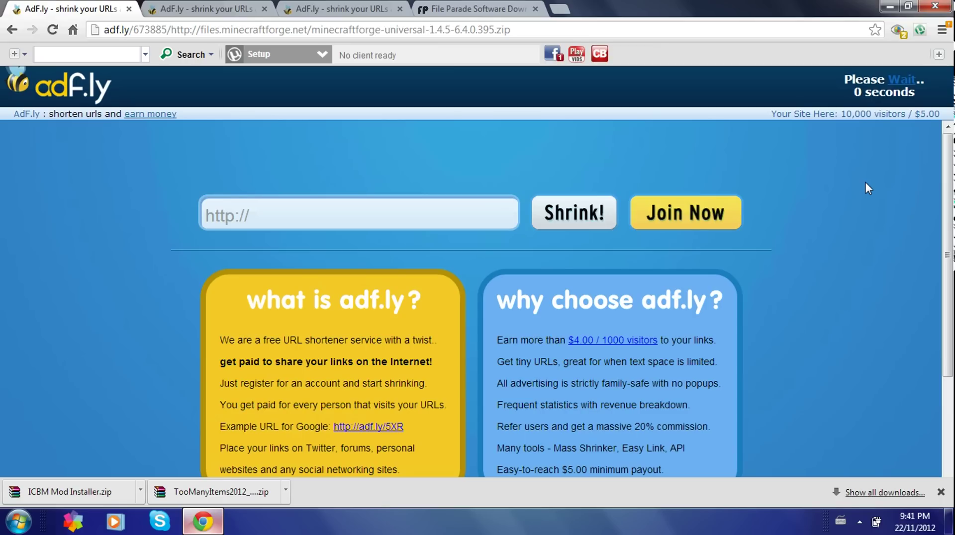
pyautogui.click(921, 90)
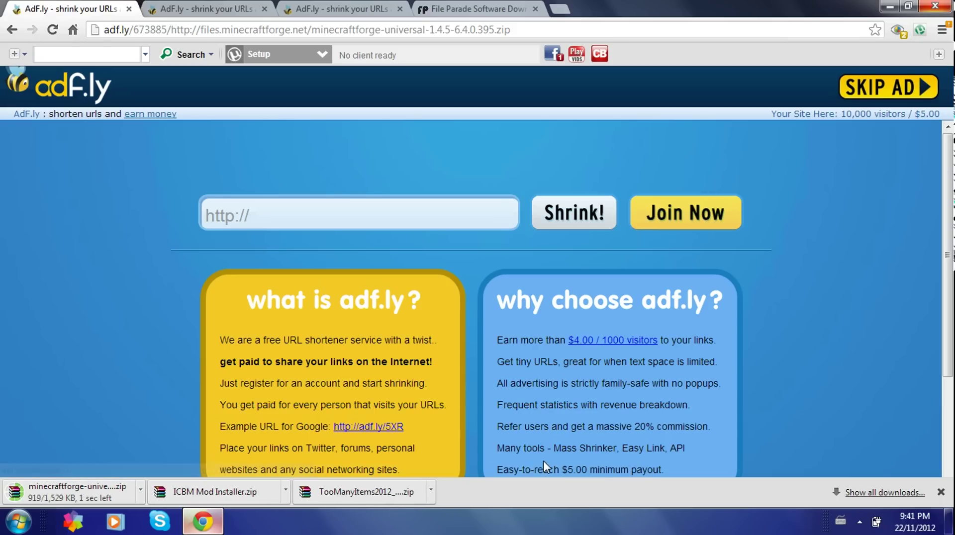
# - Show the downloaded TooManyItems zip in its folder and move it to the desktop, closing the Downloads window
pyautogui.click(430, 493)
pyautogui.click(459, 451)
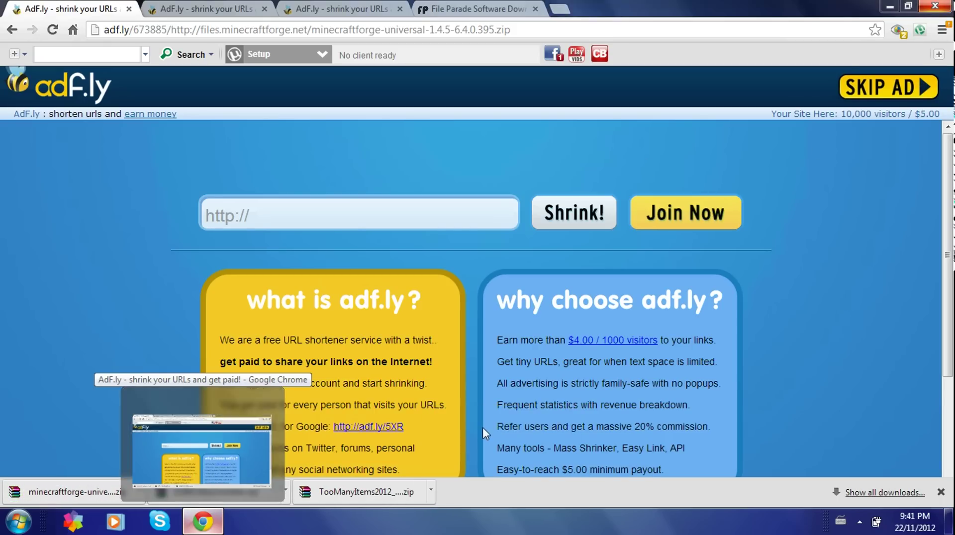
pyautogui.click(889, 7)
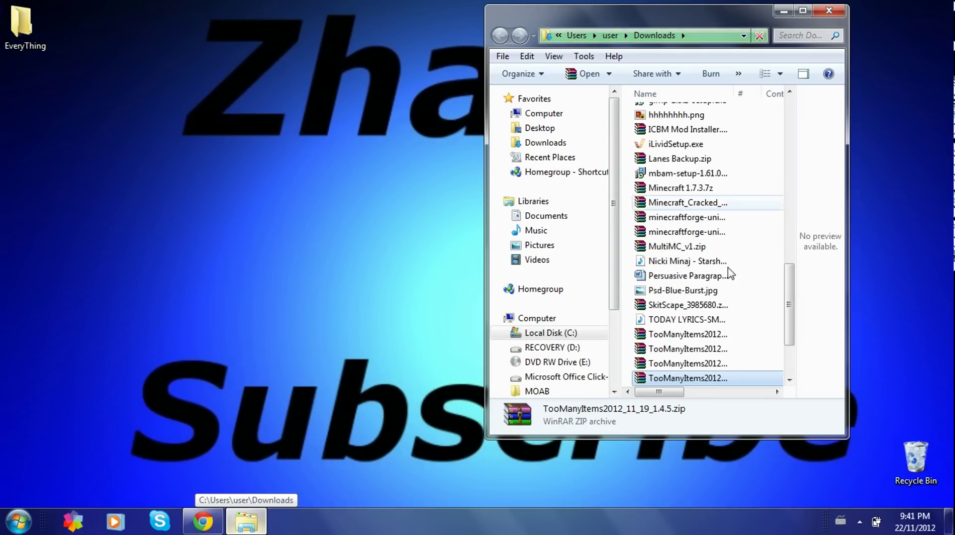
pyautogui.moveTo(680, 379); pyautogui.dragTo(361, 301)
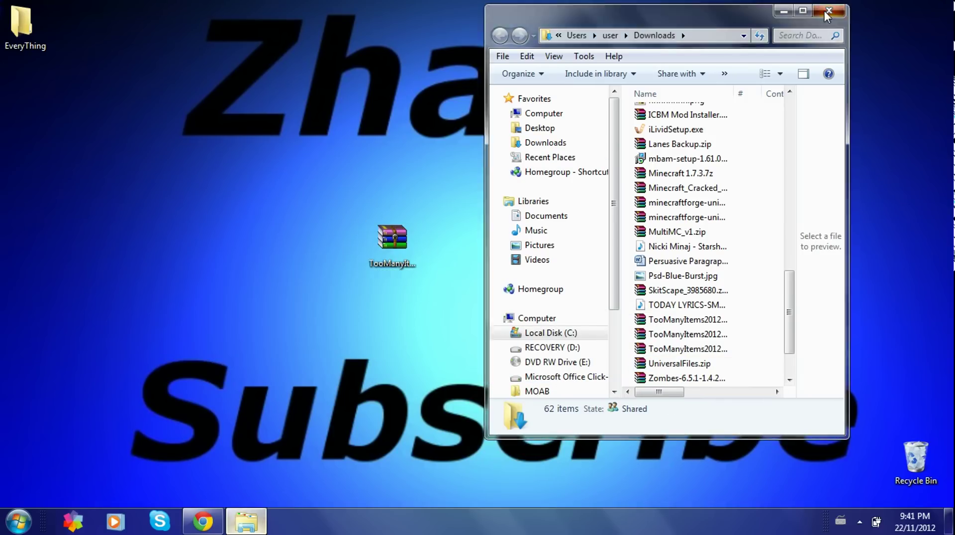
pyautogui.click(827, 12)
# - Show the downloaded ICBM Mod Installer.zip in its folder and move it to the desktop
pyautogui.click(215, 527)
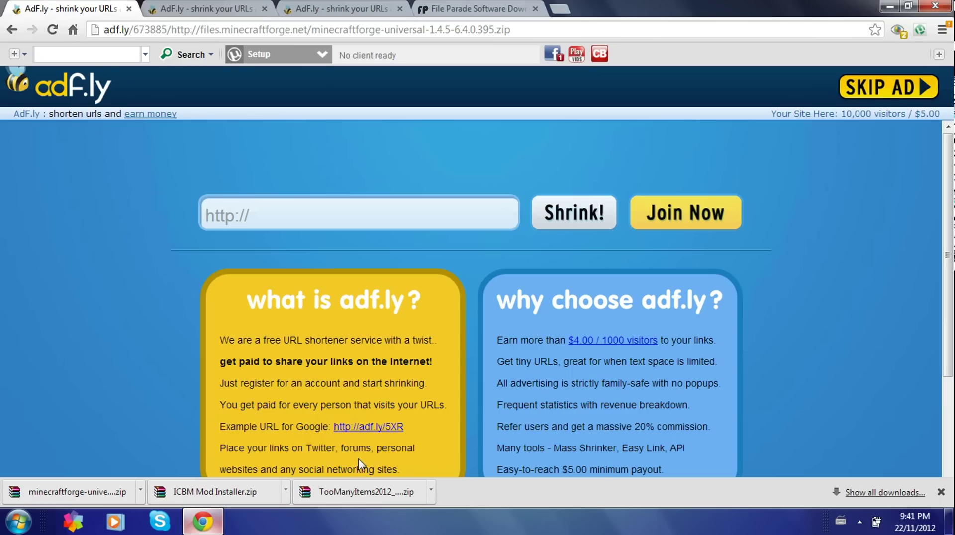
pyautogui.click(285, 491)
pyautogui.click(303, 451)
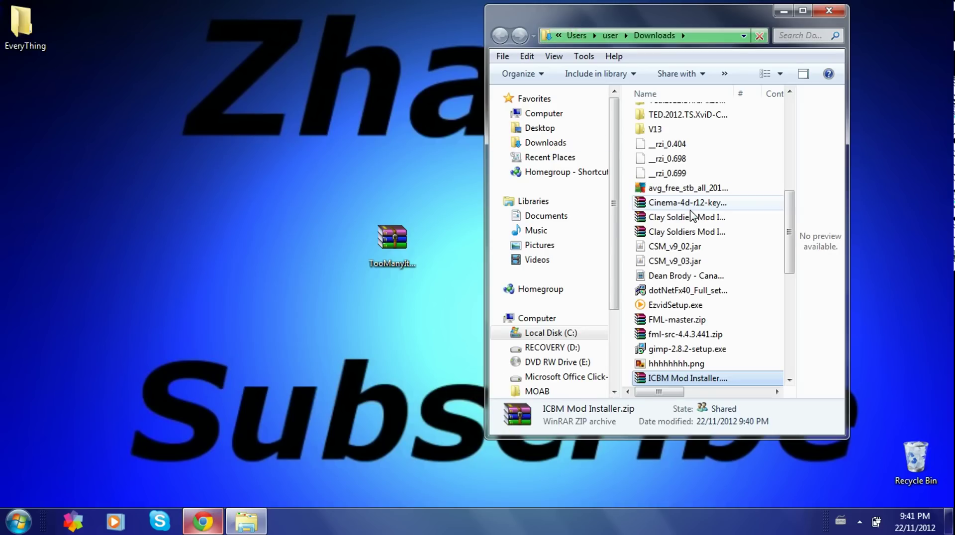
pyautogui.moveTo(662, 377); pyautogui.dragTo(325, 276)
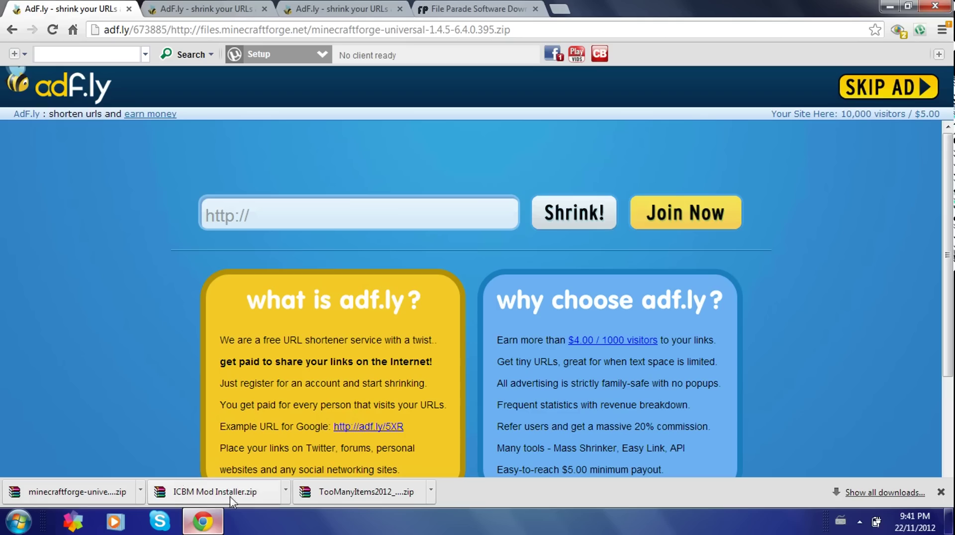
pyautogui.click(134, 493)
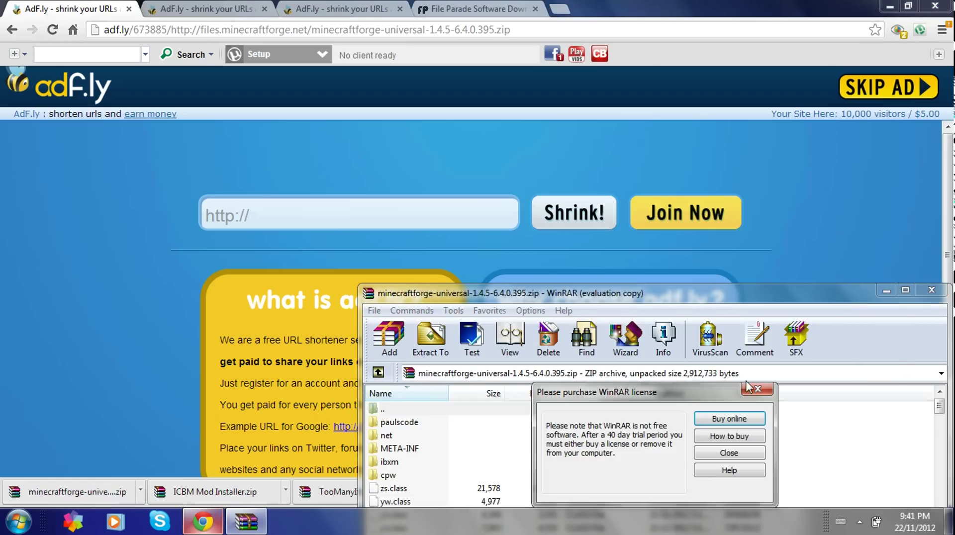
pyautogui.click(766, 391)
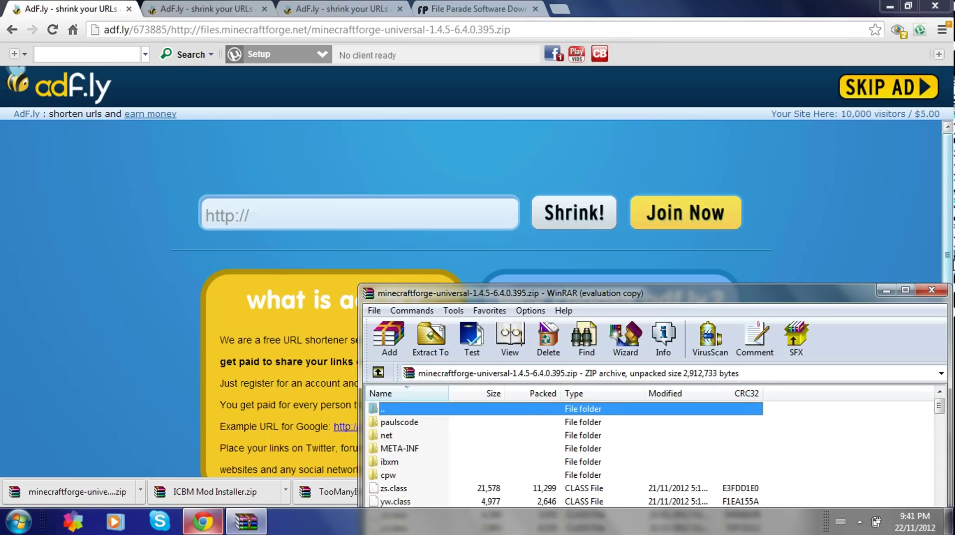
pyautogui.click(932, 291)
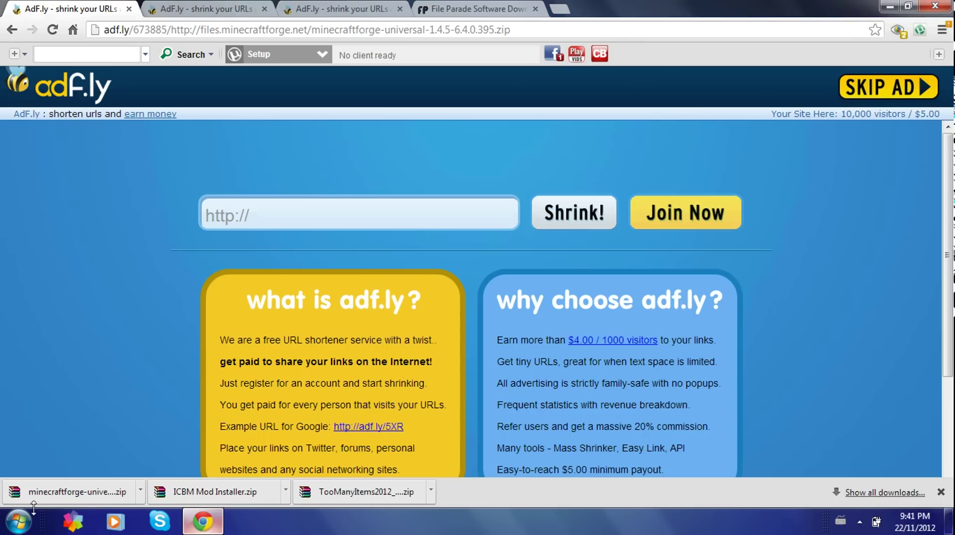
# - Move the downloaded minecraftforge-universal-1.4.5-6.4.0.395.zip from the Downloads folder to the desktop and close the folder window
pyautogui.click(141, 492)
pyautogui.click(182, 450)
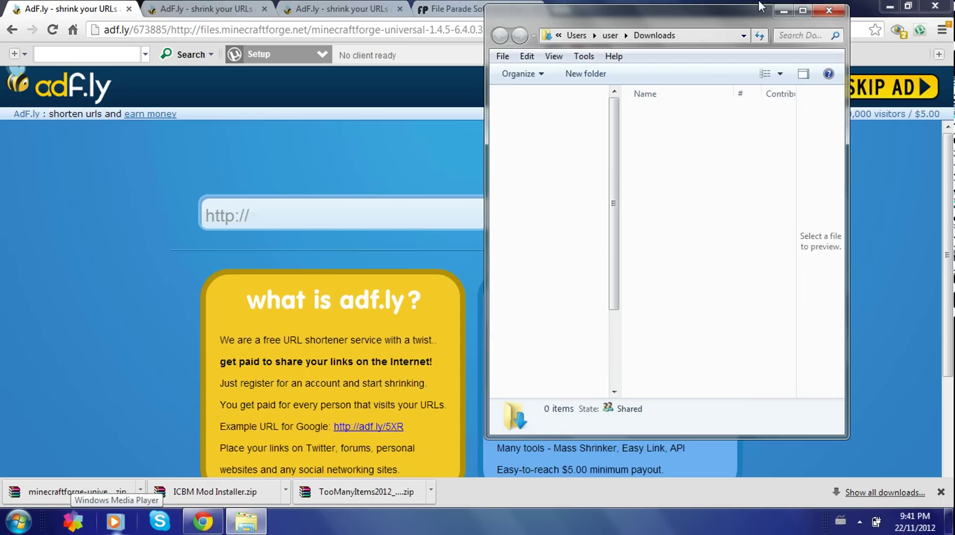
pyautogui.click(889, 7)
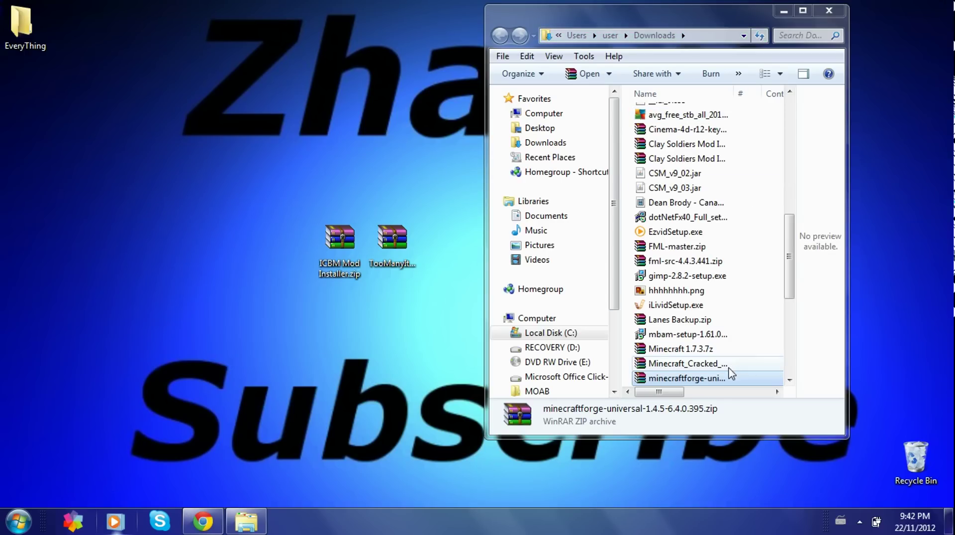
pyautogui.moveTo(724, 377); pyautogui.dragTo(281, 274)
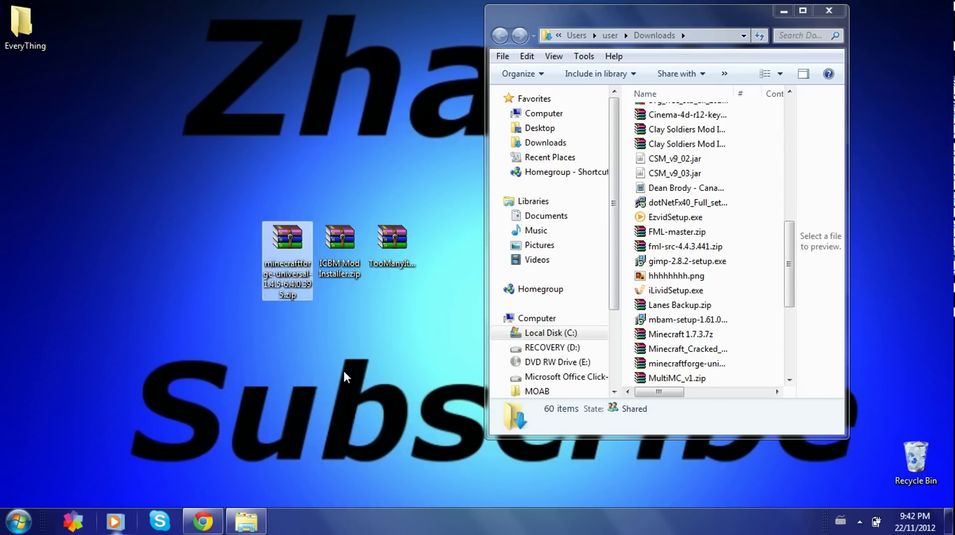
pyautogui.click(833, 10)
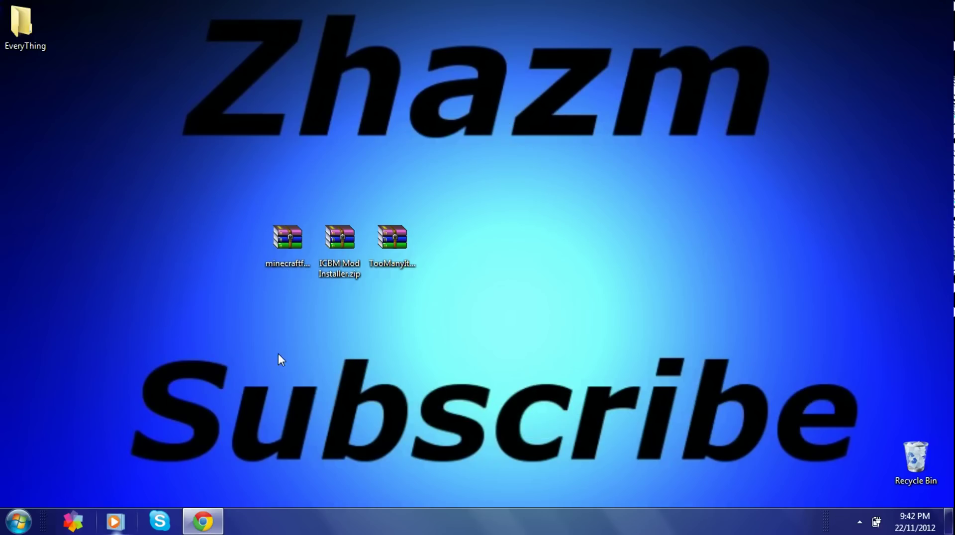
# - Go to the %appdata% folder and open the bin folder inside .minecraft
pyautogui.click(19, 521)
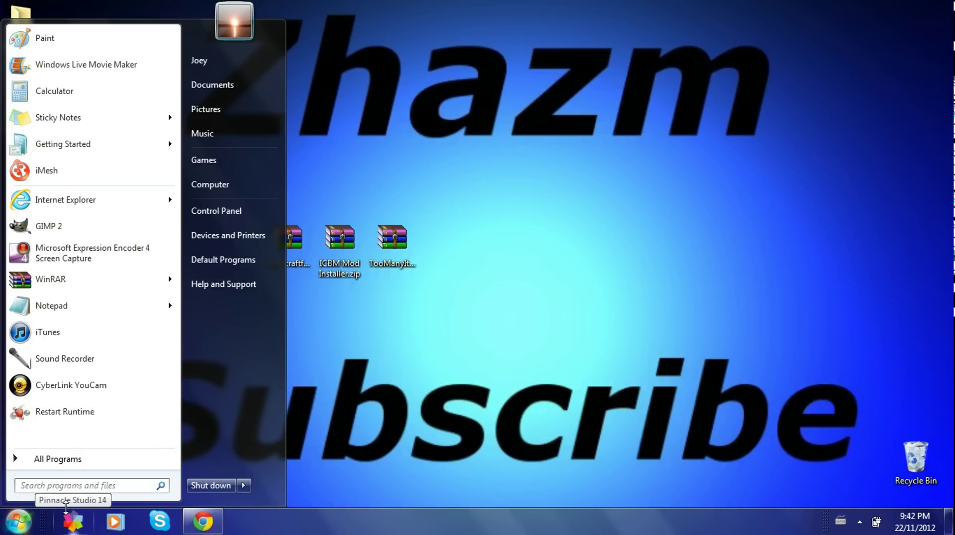
pyautogui.write('%appda')
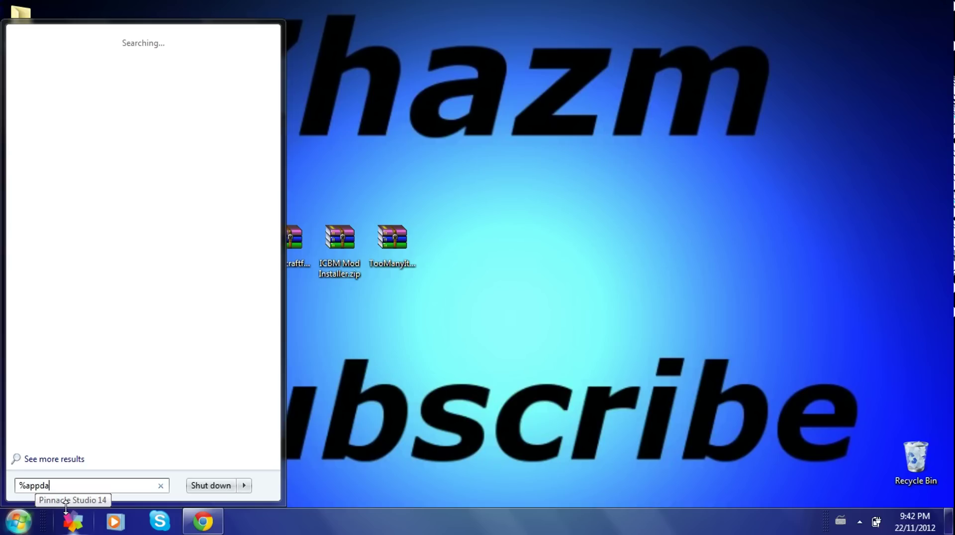
pyautogui.write('ta%')
pyautogui.press('Return')
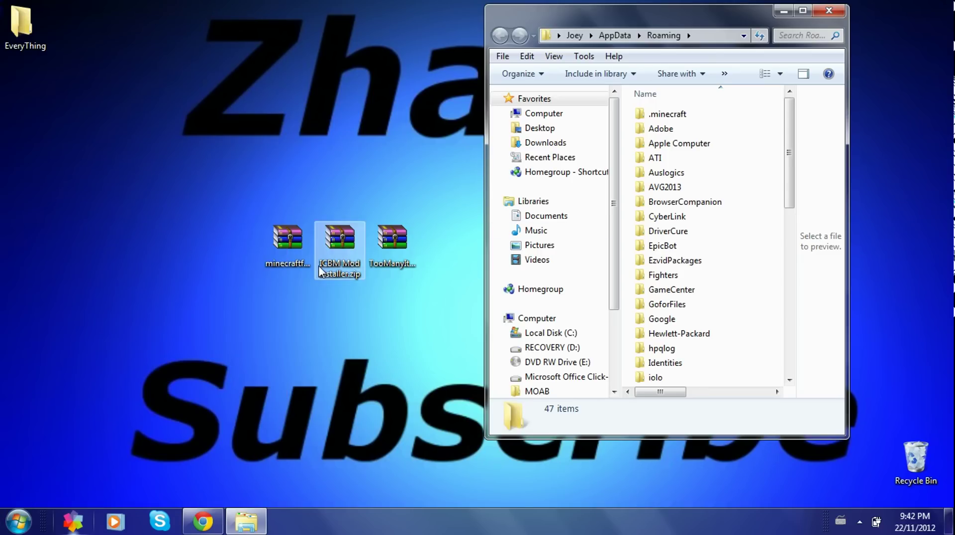
pyautogui.doubleClick(672, 118)
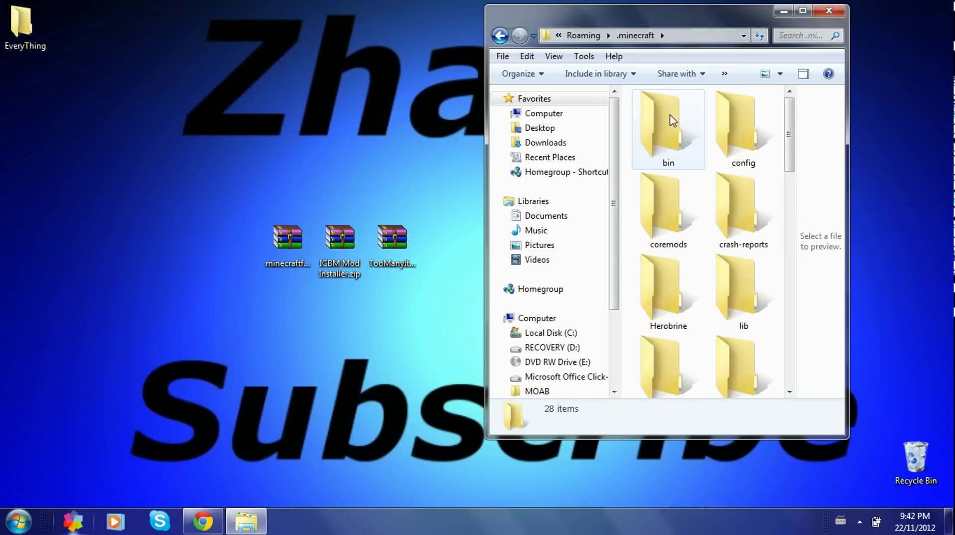
pyautogui.doubleClick(676, 131)
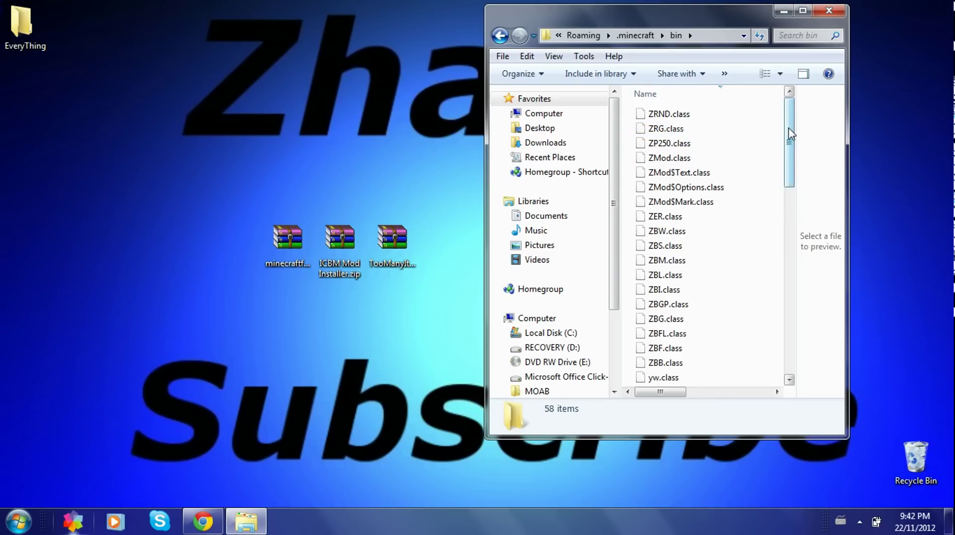
# - Open minecraft.jar from the bin folder with WinRAR archiver and close the bin folder window
pyautogui.scroll(-1, 791, 149)
pyautogui.scroll(-5, 803, 169)
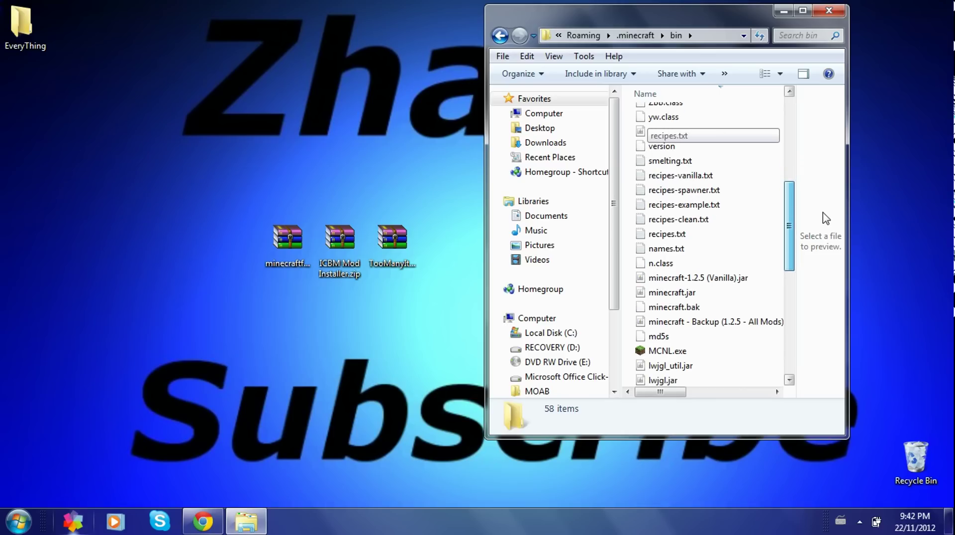
pyautogui.click(690, 295)
pyautogui.rightClick(690, 295)
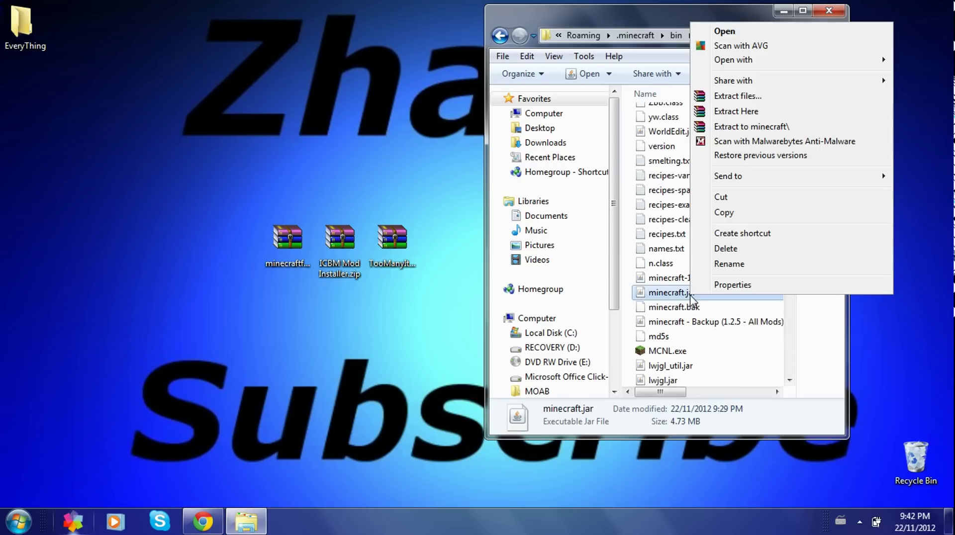
pyautogui.moveTo(713, 65)
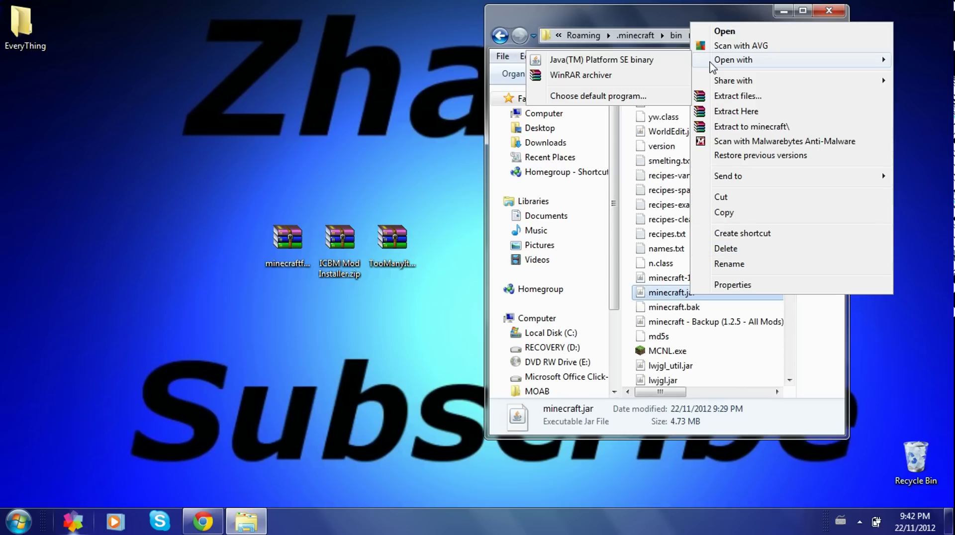
pyautogui.click(631, 75)
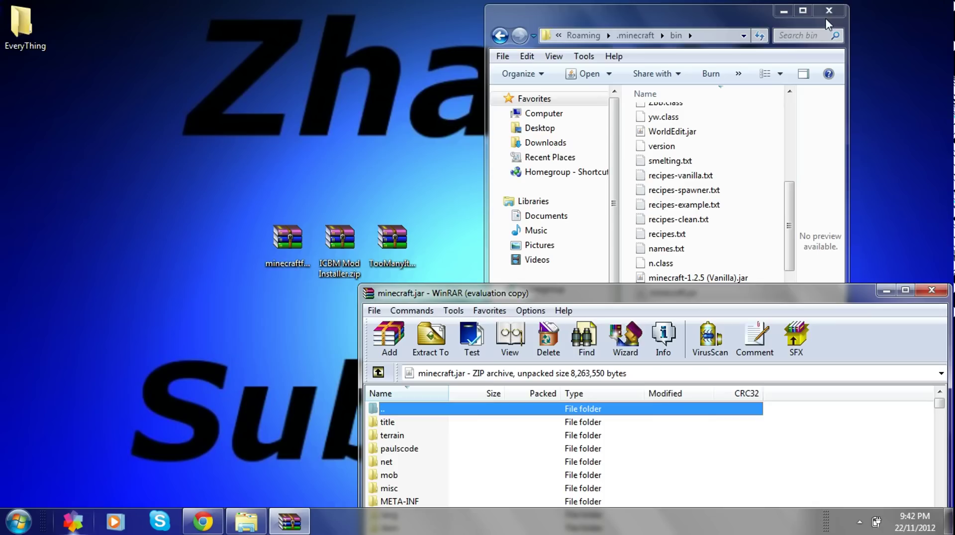
pyautogui.click(827, 16)
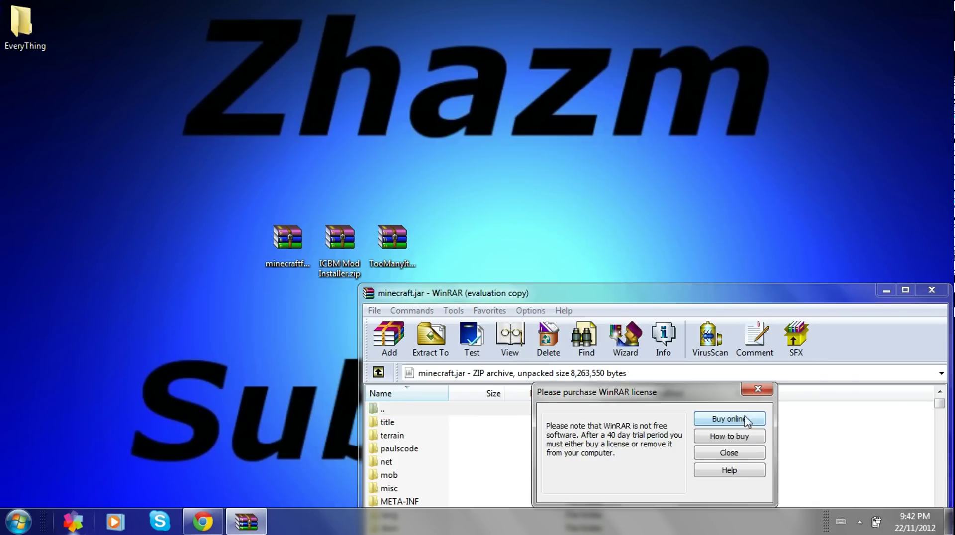
# - Dismiss the licence notice and delete the META-INF folder from minecraft.jar
pyautogui.click(757, 390)
pyautogui.moveTo(682, 294); pyautogui.dragTo(682, 76)
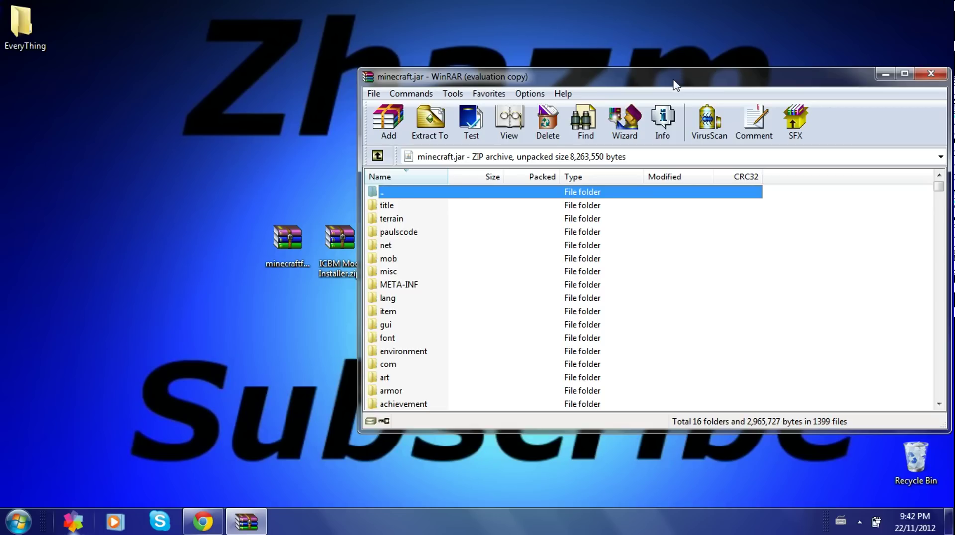
pyautogui.click(410, 289)
pyautogui.click(547, 131)
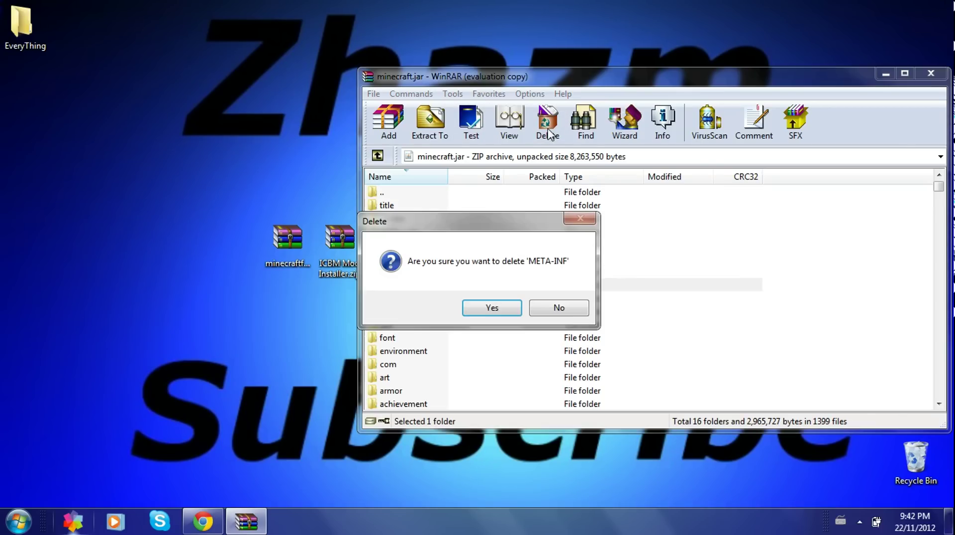
pyautogui.click(502, 307)
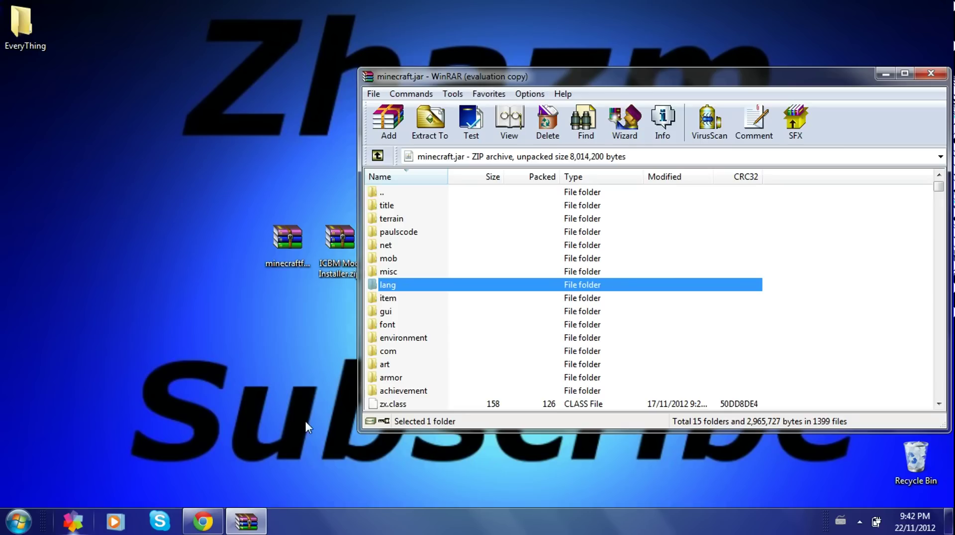
# - Open the minecraftforge-universal-1.4.5-6.4.0.395.zip archive from the desktop and place its window beside the minecraft.jar window
pyautogui.doubleClick(289, 268)
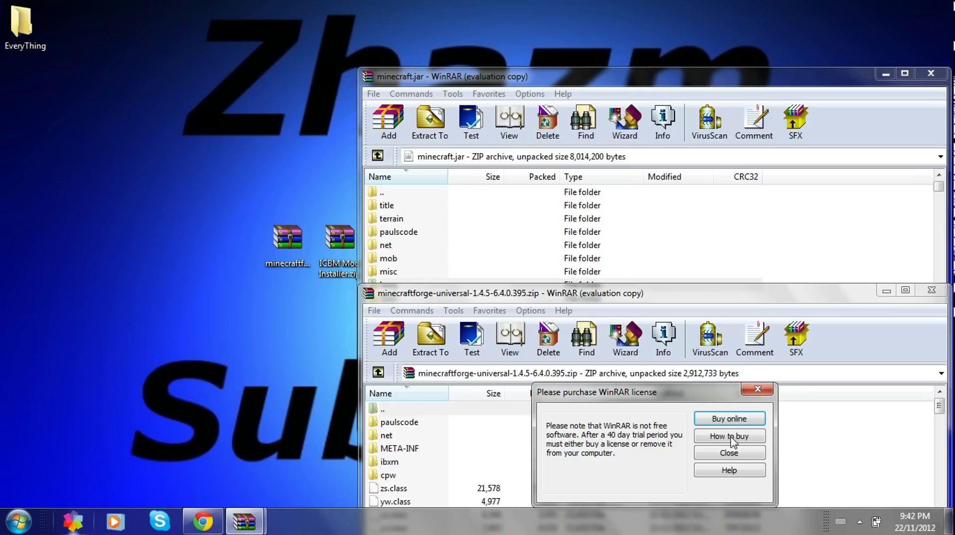
pyautogui.click(757, 390)
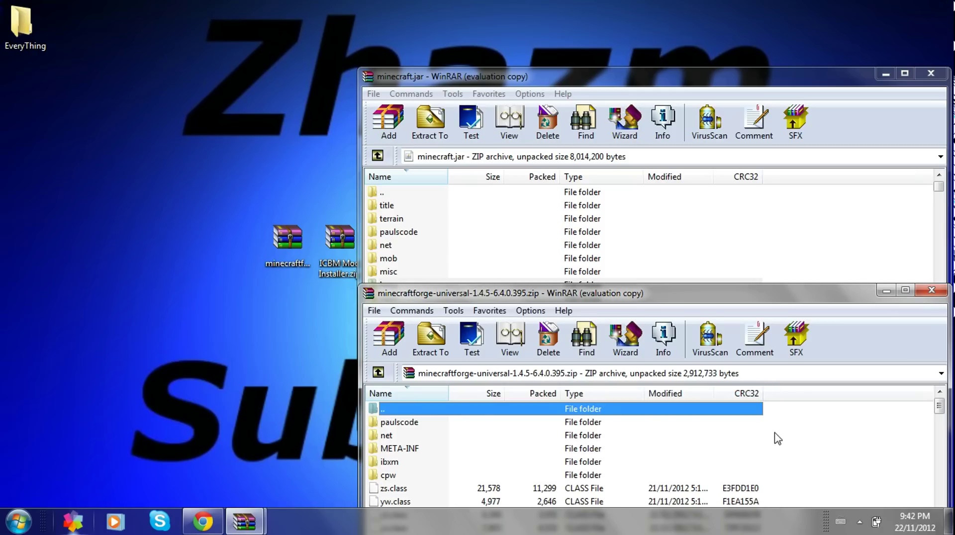
pyautogui.moveTo(805, 425); pyautogui.dragTo(660, 534)
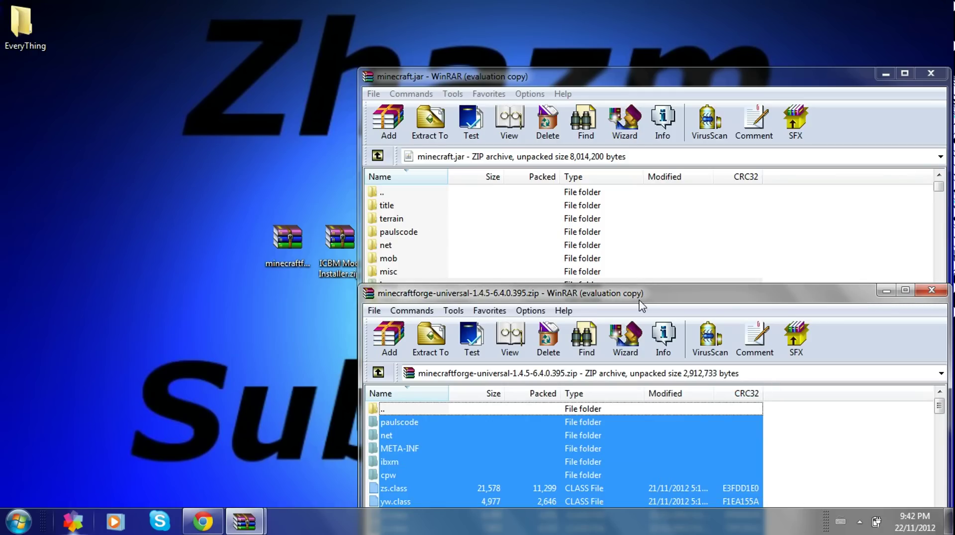
pyautogui.moveTo(620, 288); pyautogui.dragTo(171, 147)
# - Add all folders and files from the Forge archive to minecraft.jar and close the Forge archive window
pyautogui.click(399, 335)
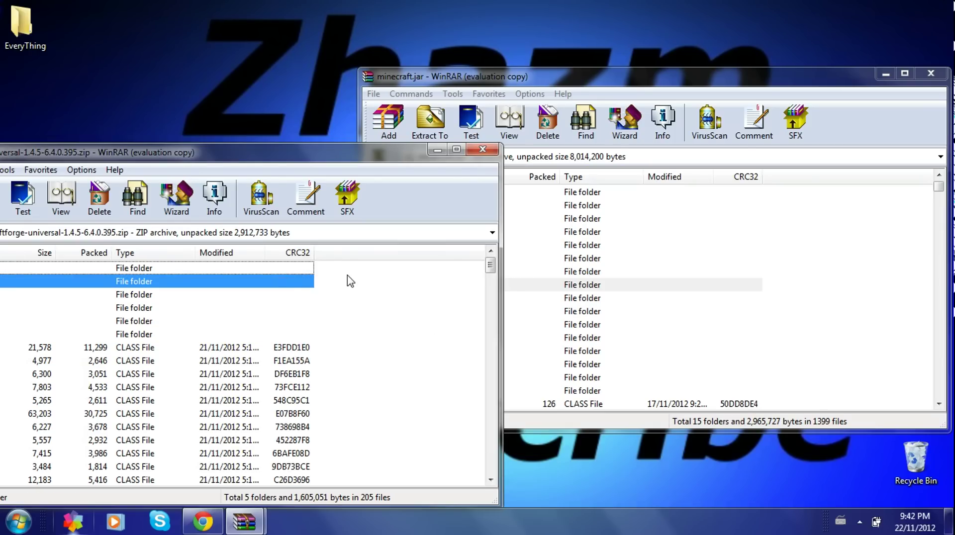
pyautogui.click(272, 274)
pyautogui.moveTo(271, 275); pyautogui.dragTo(209, 517)
pyautogui.moveTo(193, 406); pyautogui.dragTo(816, 302)
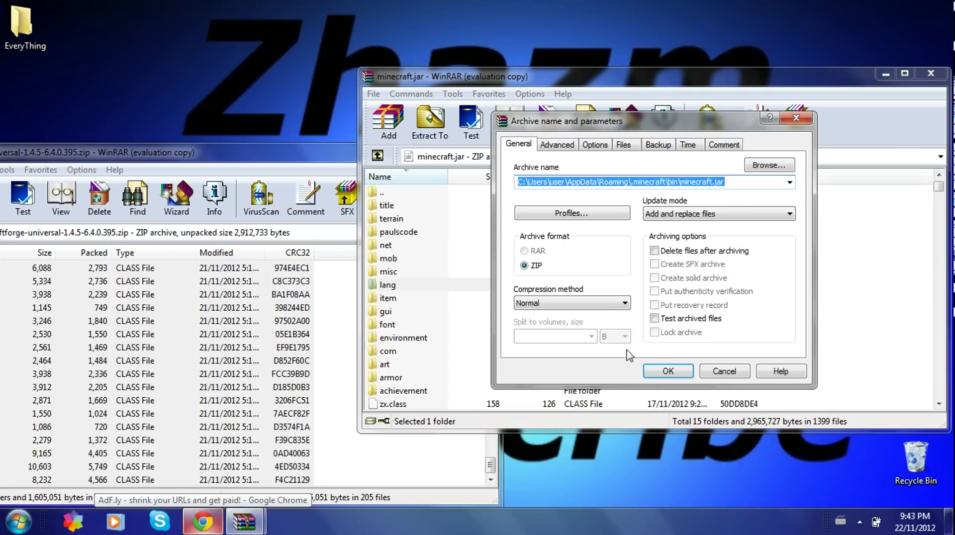
pyautogui.click(664, 372)
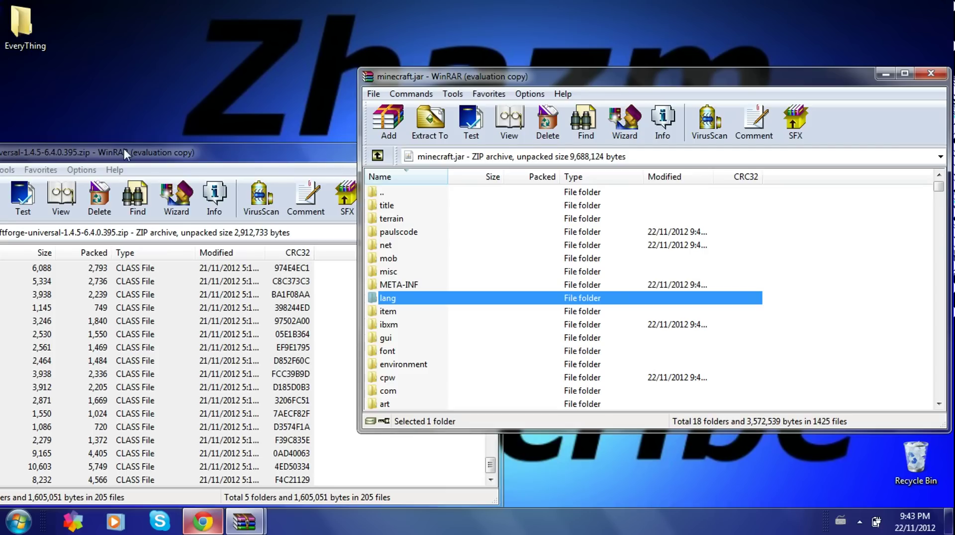
pyautogui.click(124, 149)
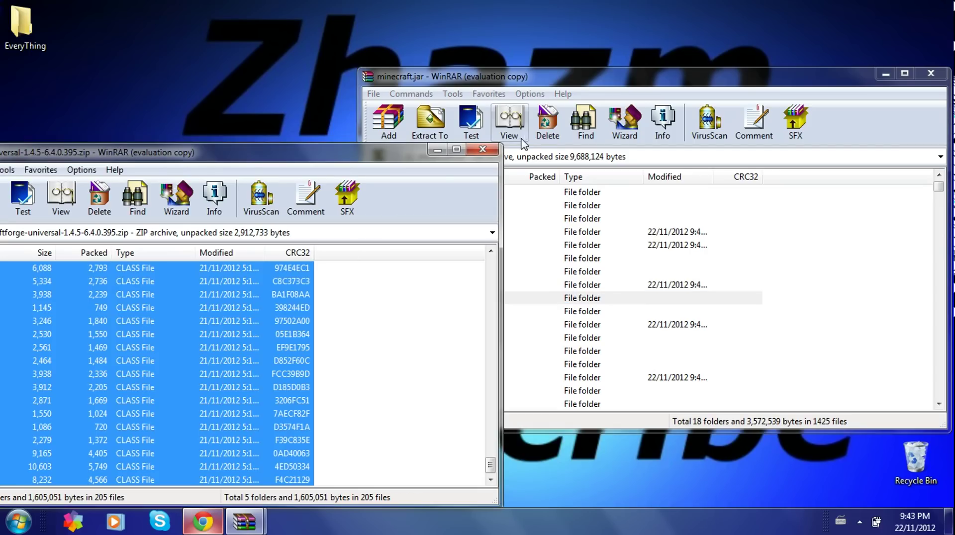
pyautogui.click(483, 151)
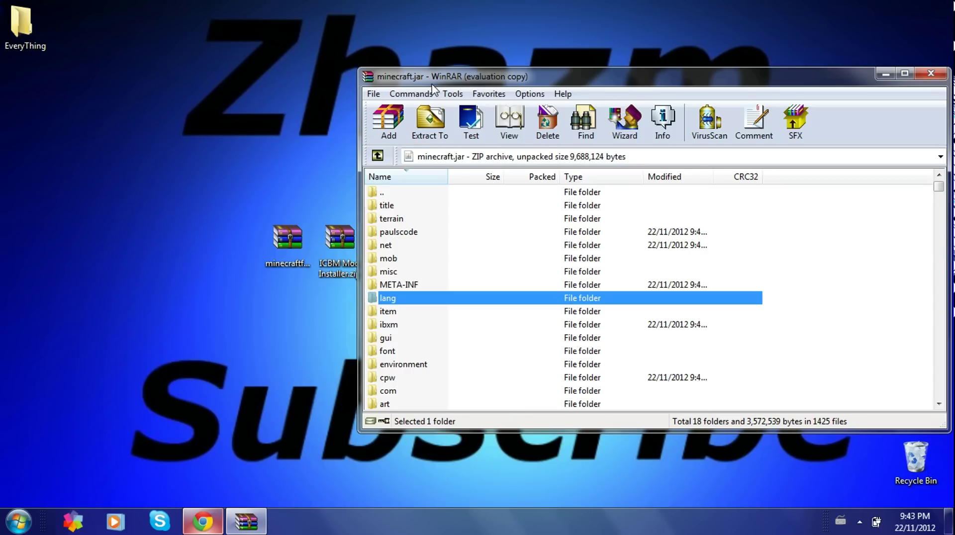
# - Open the TooManyItems zip from the desktop, add all its files to minecraft.jar and close the TooManyItems archive
pyautogui.moveTo(433, 77); pyautogui.dragTo(356, 311)
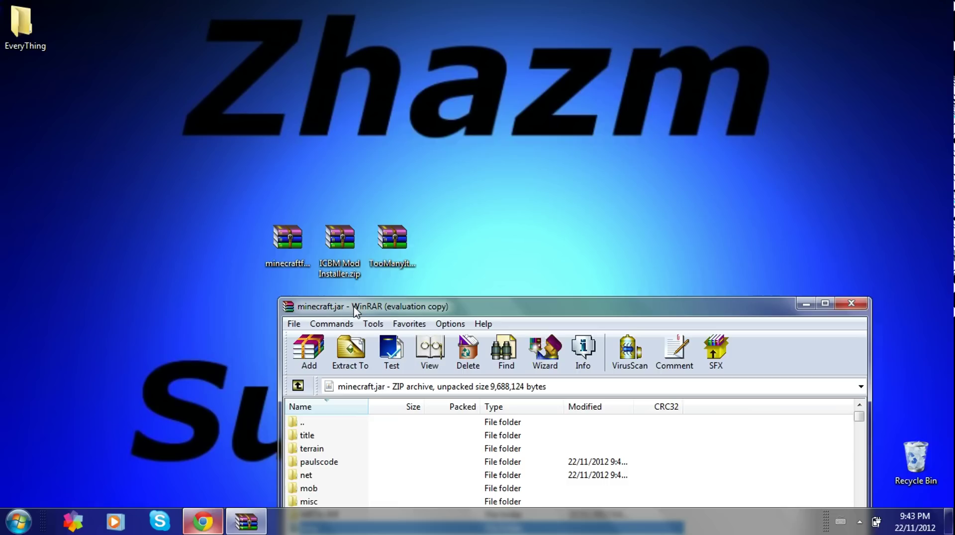
pyautogui.doubleClick(396, 251)
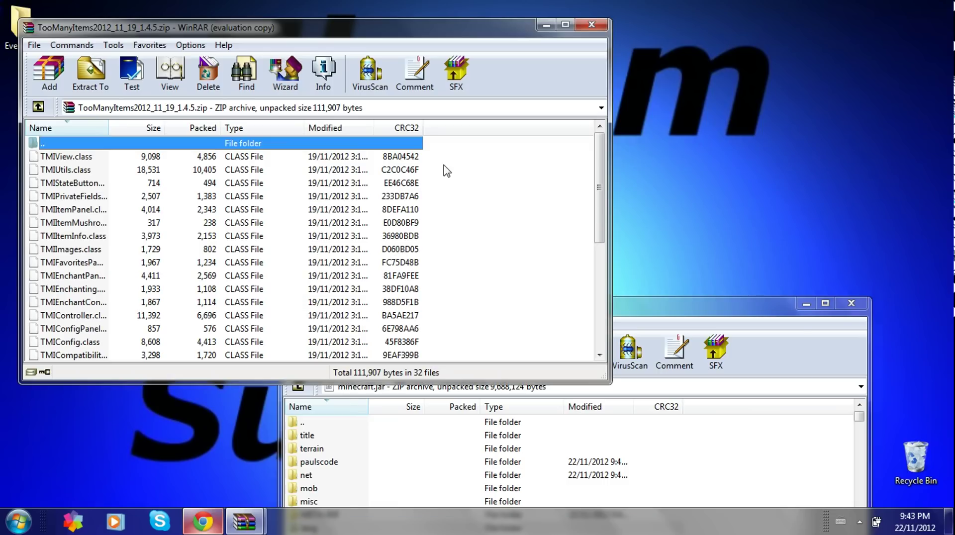
pyautogui.click(438, 161)
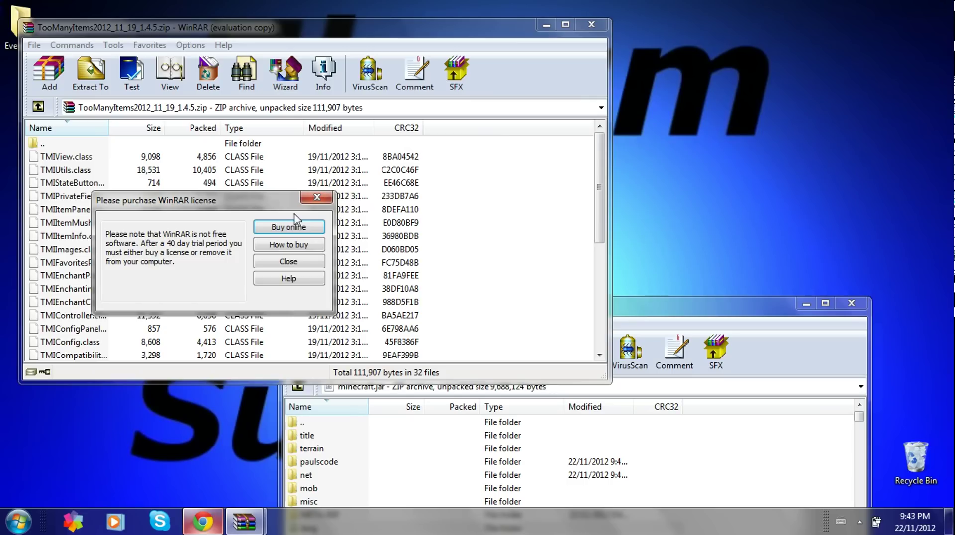
pyautogui.click(316, 201)
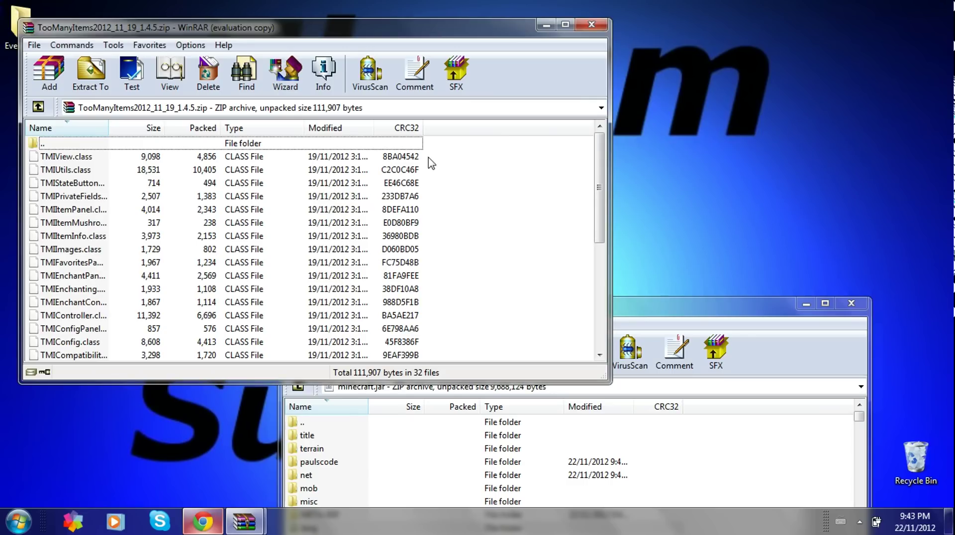
pyautogui.moveTo(425, 158); pyautogui.dragTo(347, 532)
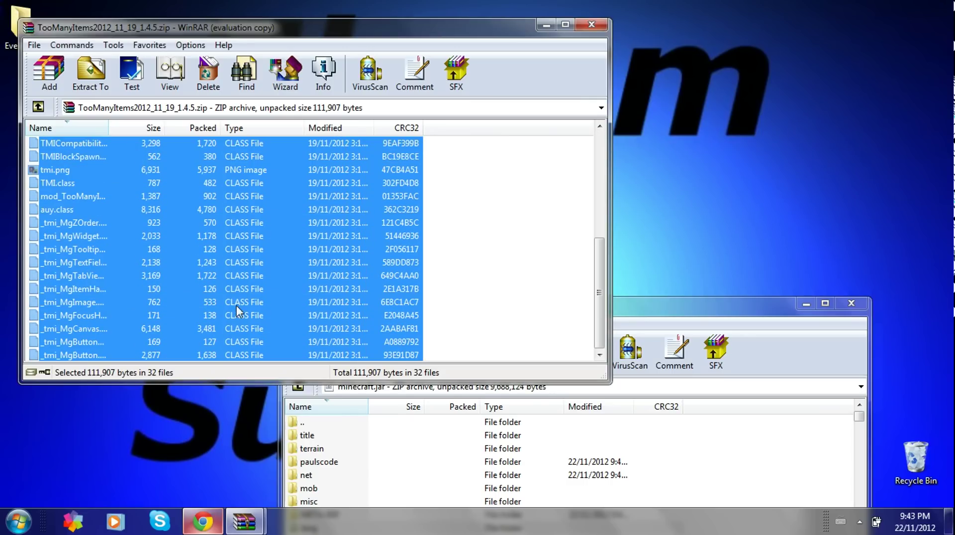
pyautogui.moveTo(222, 252); pyautogui.dragTo(782, 454)
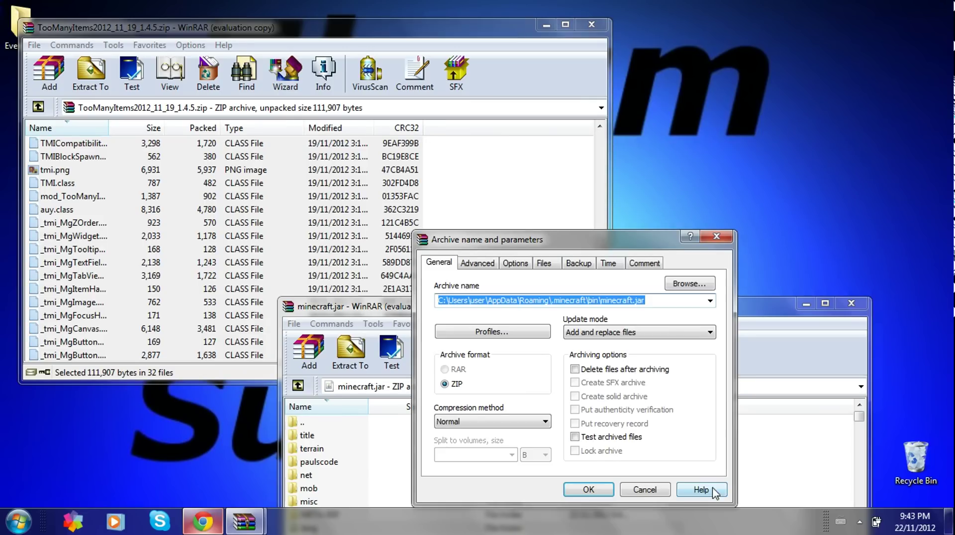
pyautogui.click(602, 491)
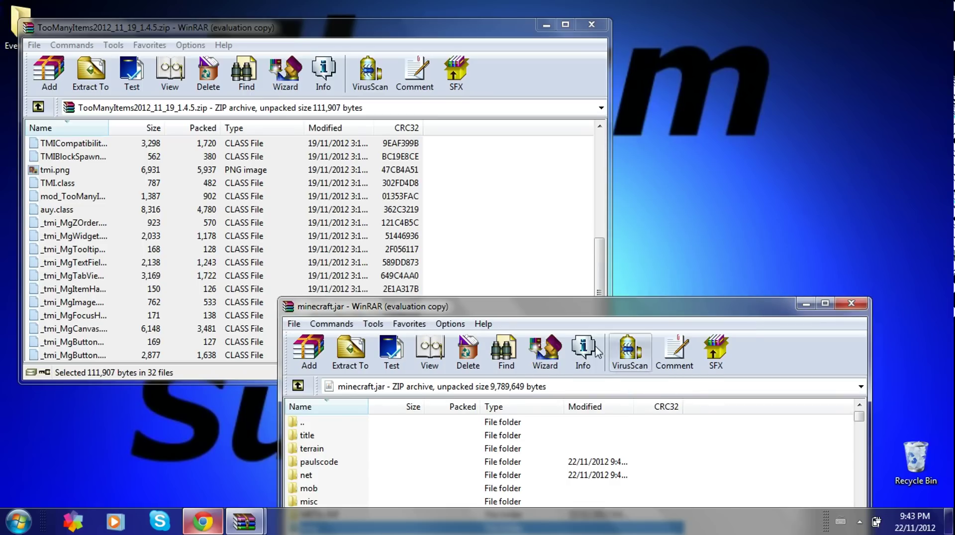
pyautogui.click(601, 21)
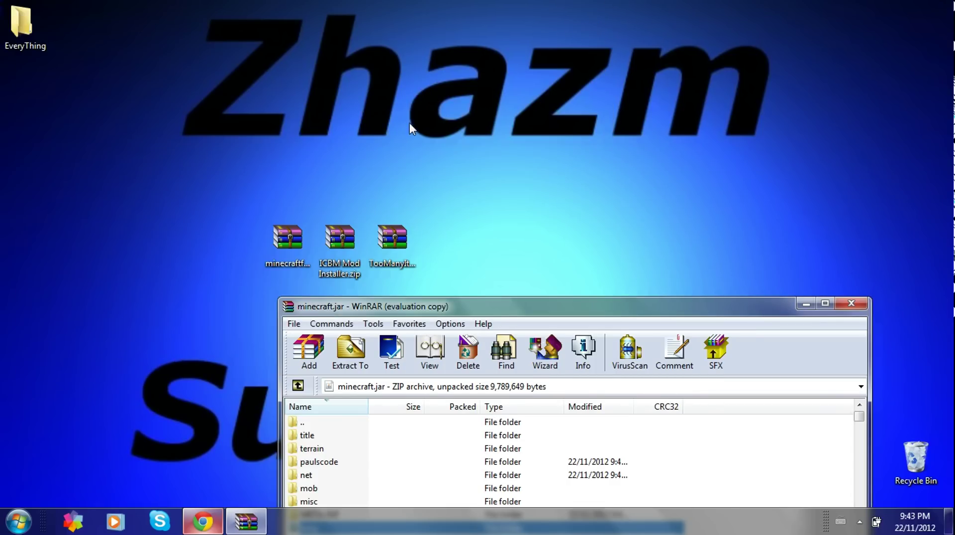
# - Open ICBM Mod Installer.zip from the desktop and launch the ICBM Mod Installer application inside its folder
pyautogui.doubleClick(338, 280)
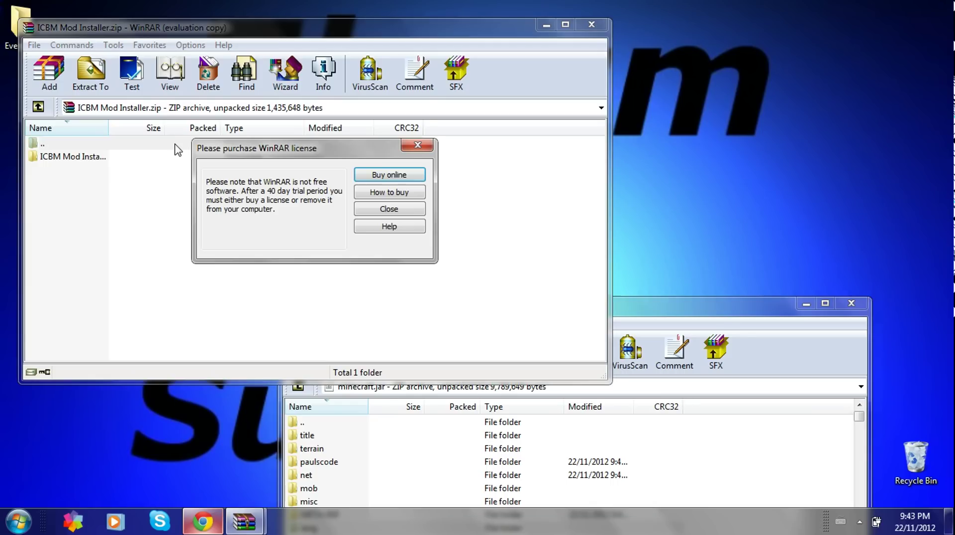
pyautogui.click(413, 148)
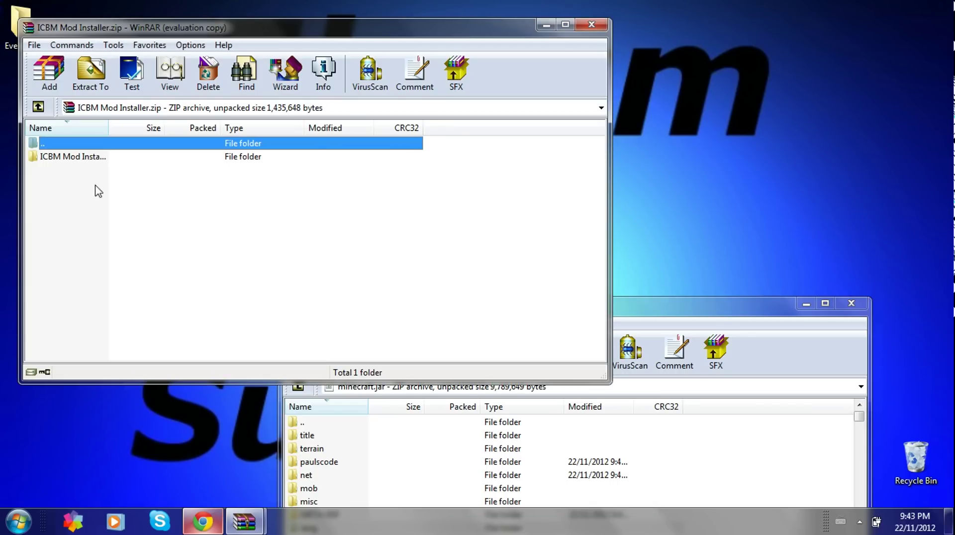
pyautogui.doubleClick(81, 161)
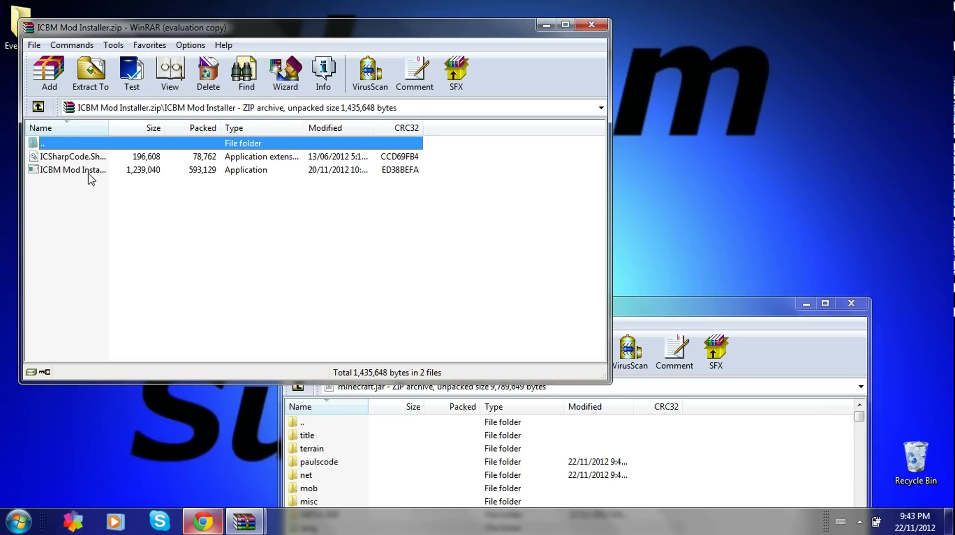
pyautogui.click(89, 175)
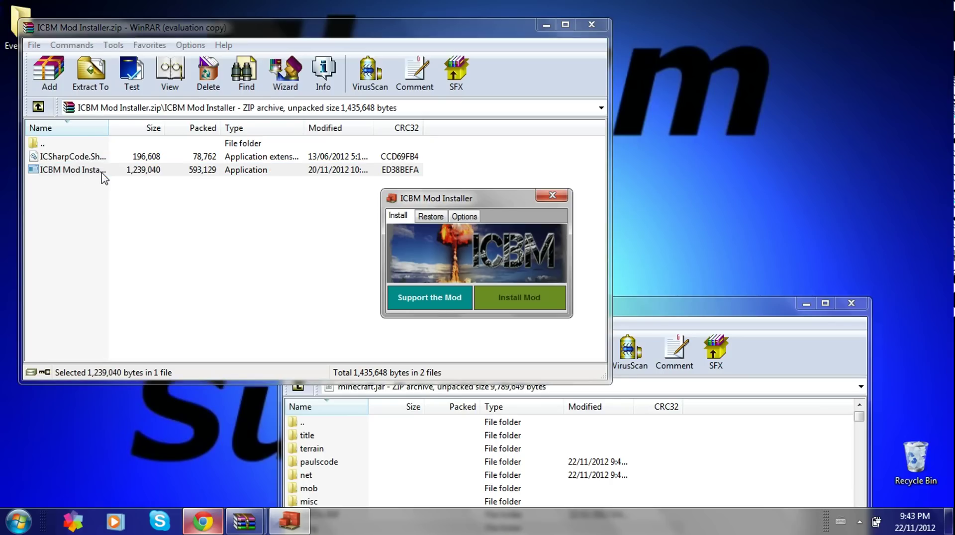
# - Install the ICBM mod without backing up Minecraft, and close both archive windows and the installer
pyautogui.click(527, 304)
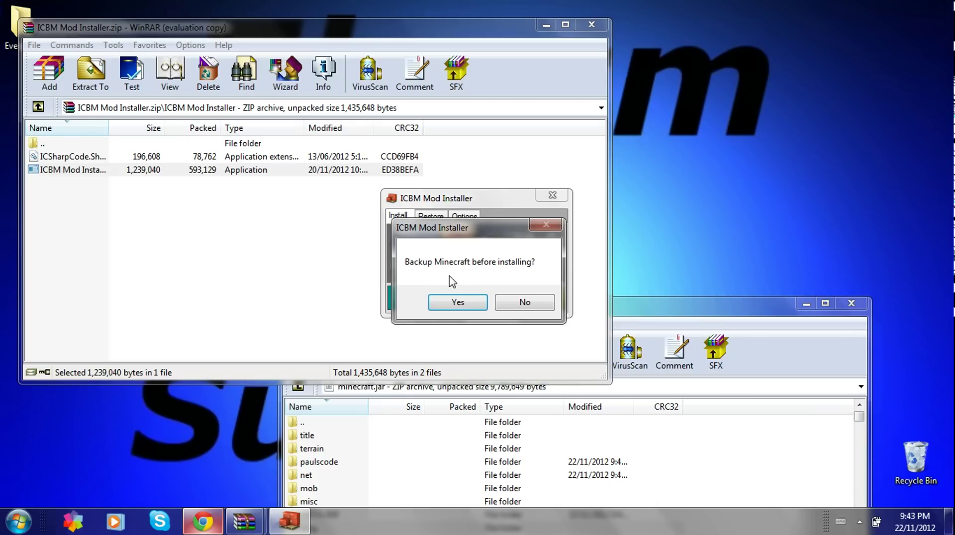
pyautogui.click(527, 304)
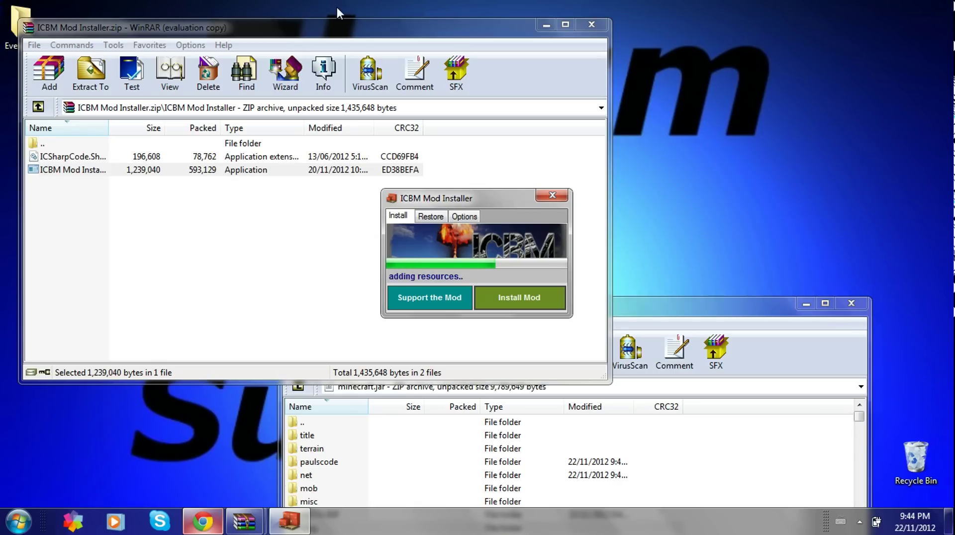
pyautogui.click(589, 26)
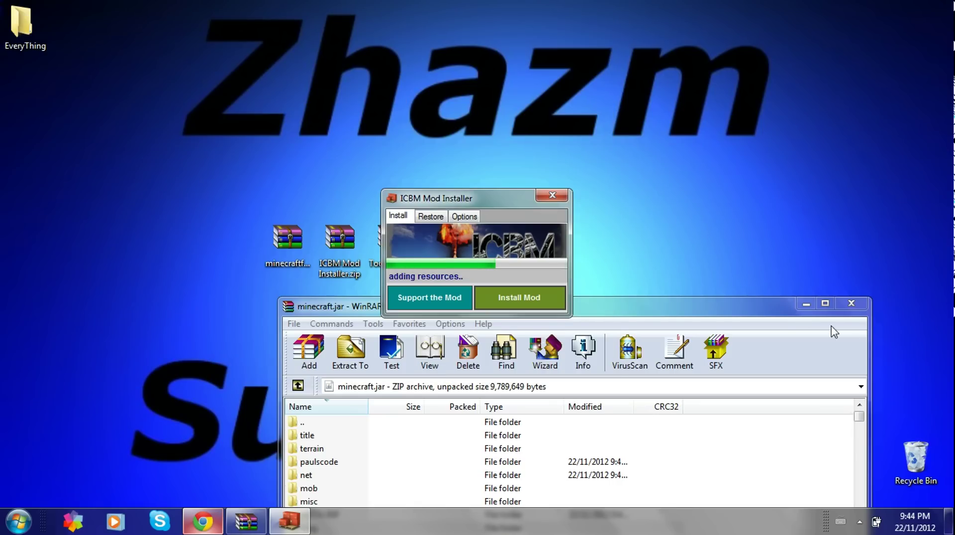
pyautogui.click(851, 303)
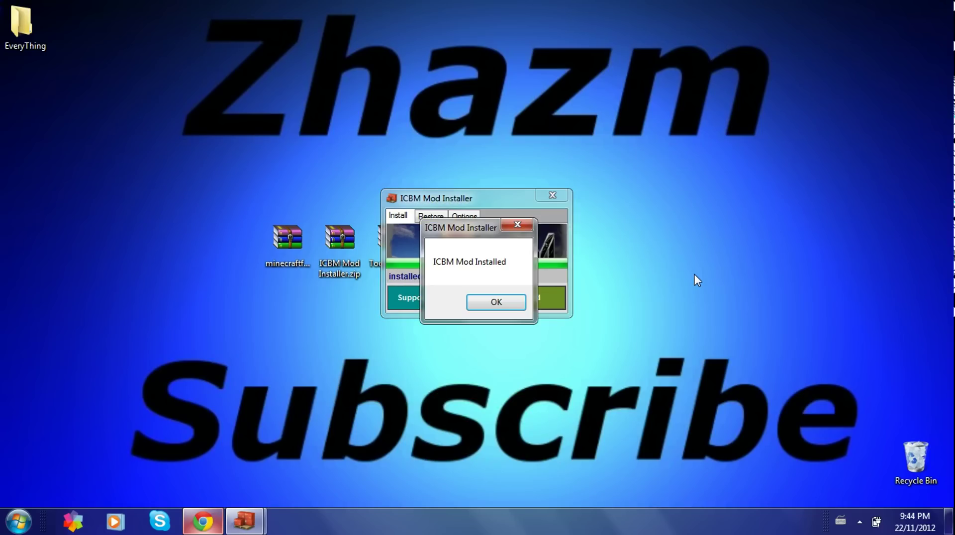
pyautogui.click(496, 303)
pyautogui.click(552, 195)
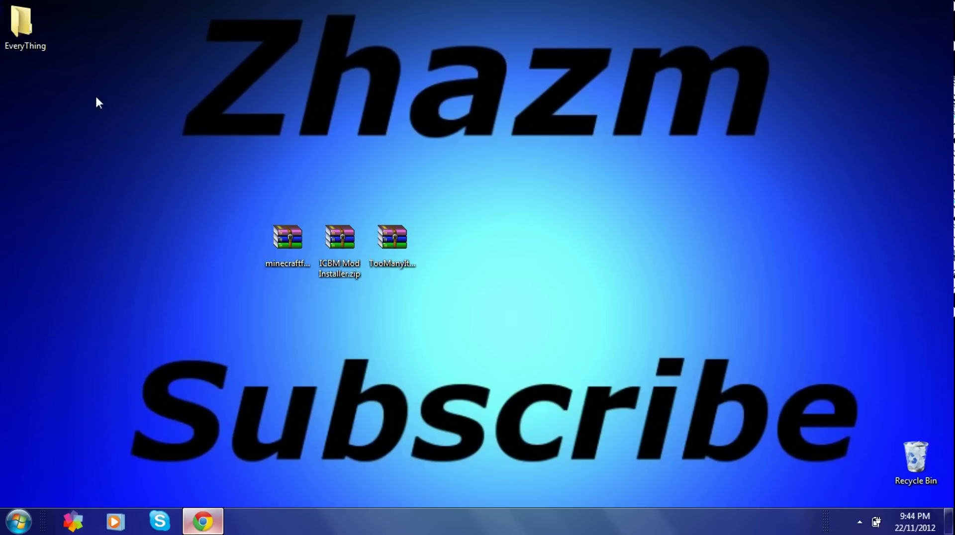
# - Launch Minecraft.exe from the Games folder inside EveryThing, log in with the remembered account and close the folder window
pyautogui.doubleClick(28, 44)
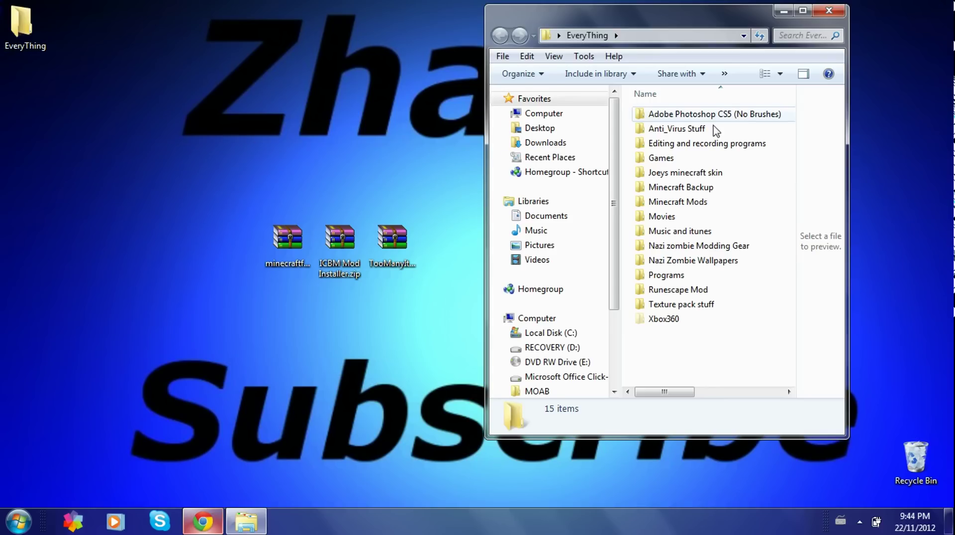
pyautogui.doubleClick(656, 157)
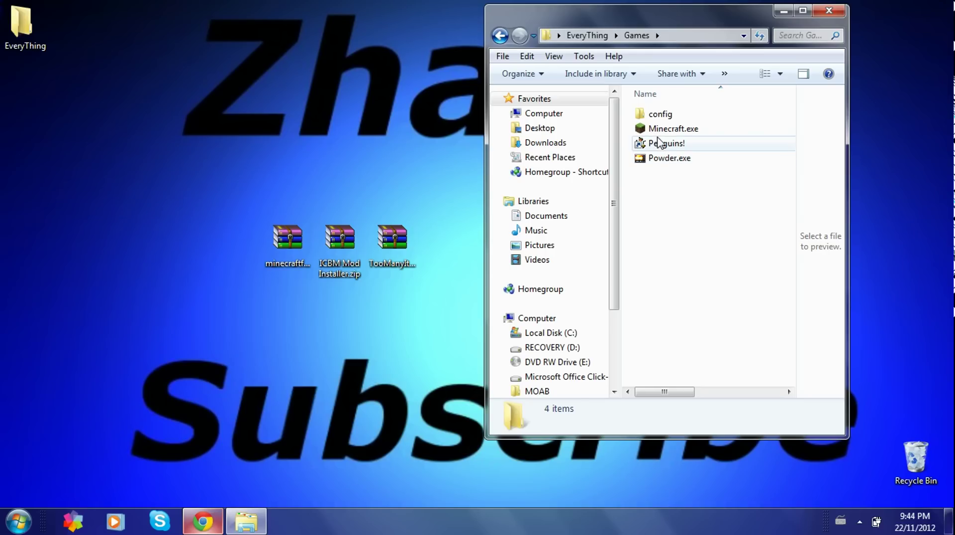
pyautogui.doubleClick(659, 131)
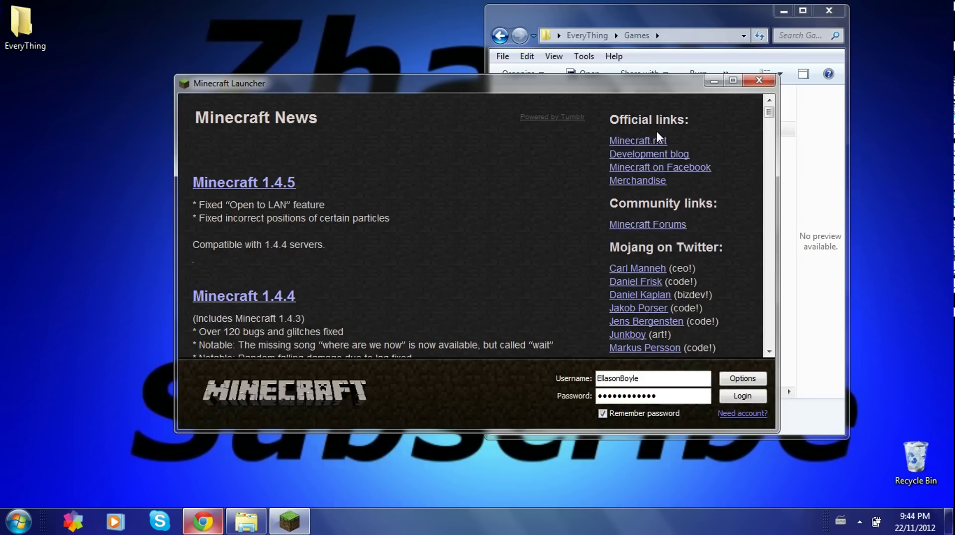
pyautogui.click(739, 395)
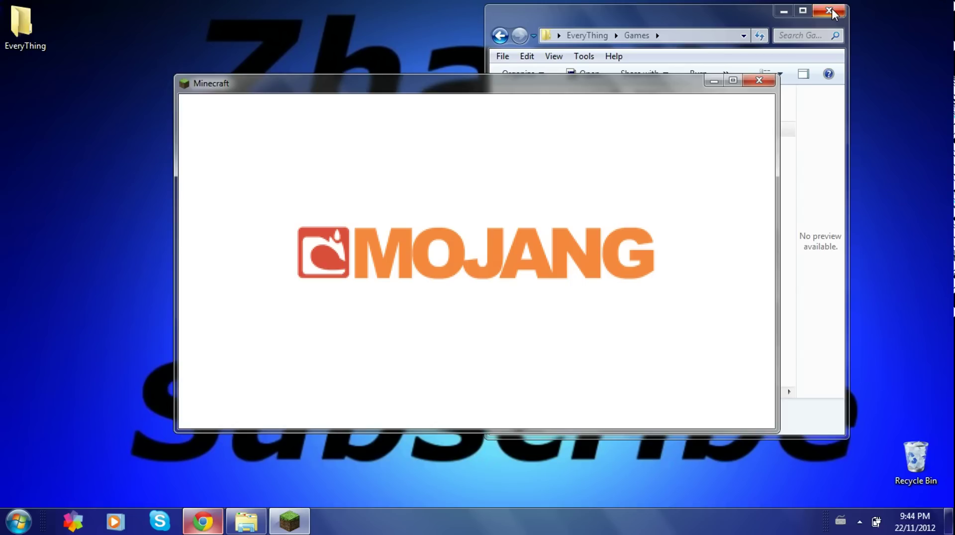
pyautogui.click(829, 10)
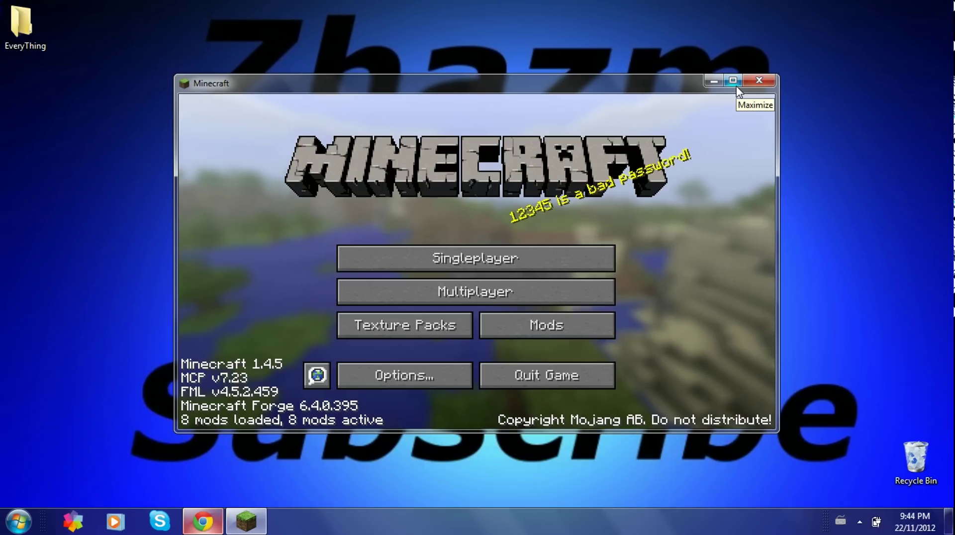
# - Maximize the Minecraft window and open the singleplayer world list
pyautogui.click(737, 86)
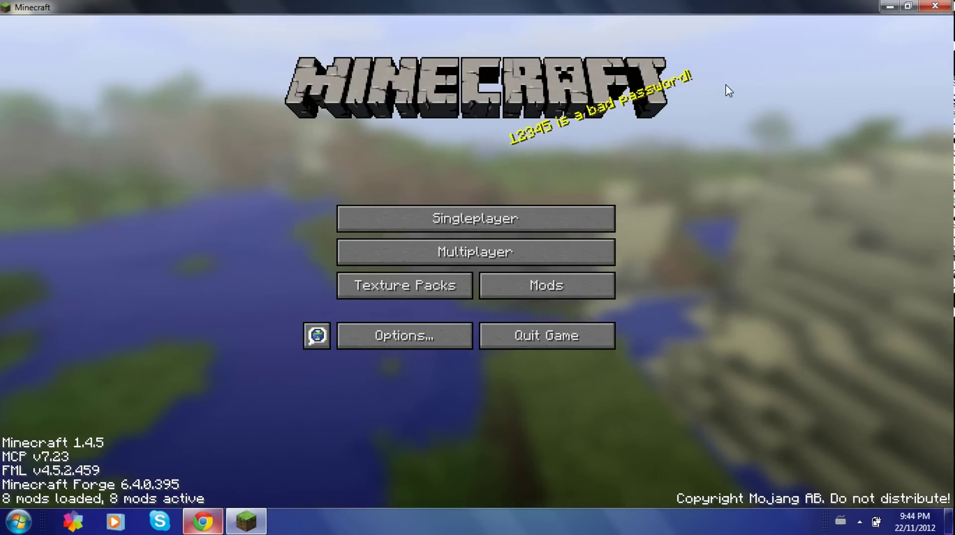
pyautogui.click(458, 226)
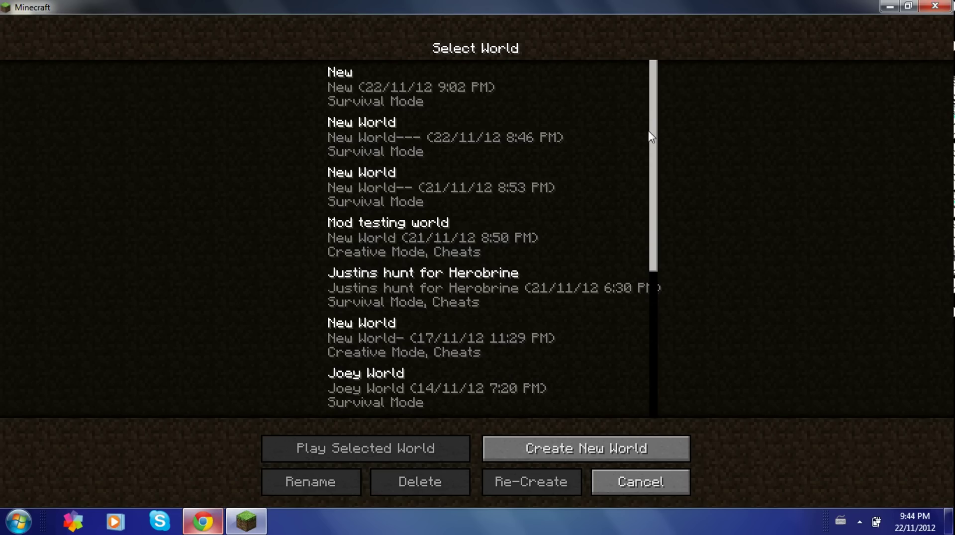
# - Create a Survival world with the default name New World and decline starting a new Tale of Kingdoms conquest
pyautogui.moveTo(652, 136); pyautogui.dragTo(654, 158)
pyautogui.click(545, 448)
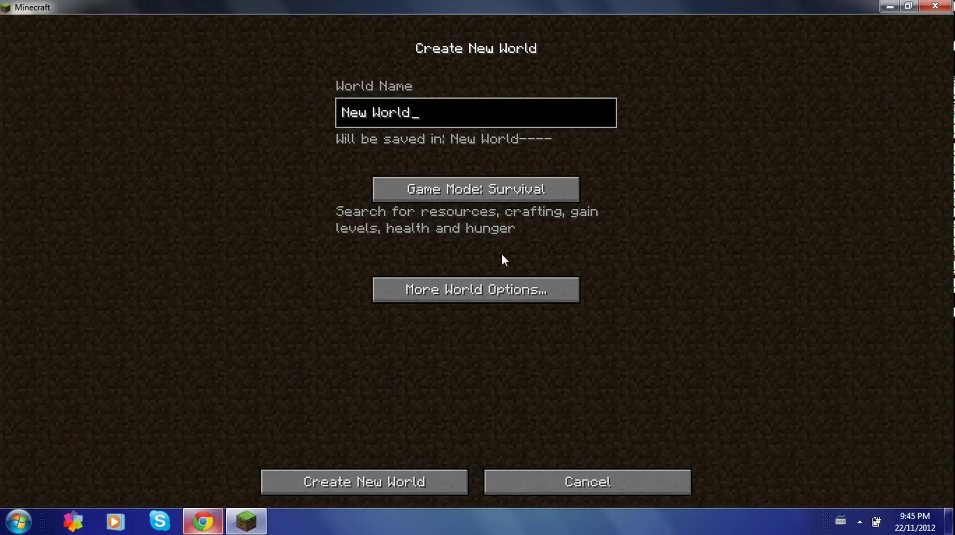
pyautogui.click(427, 477)
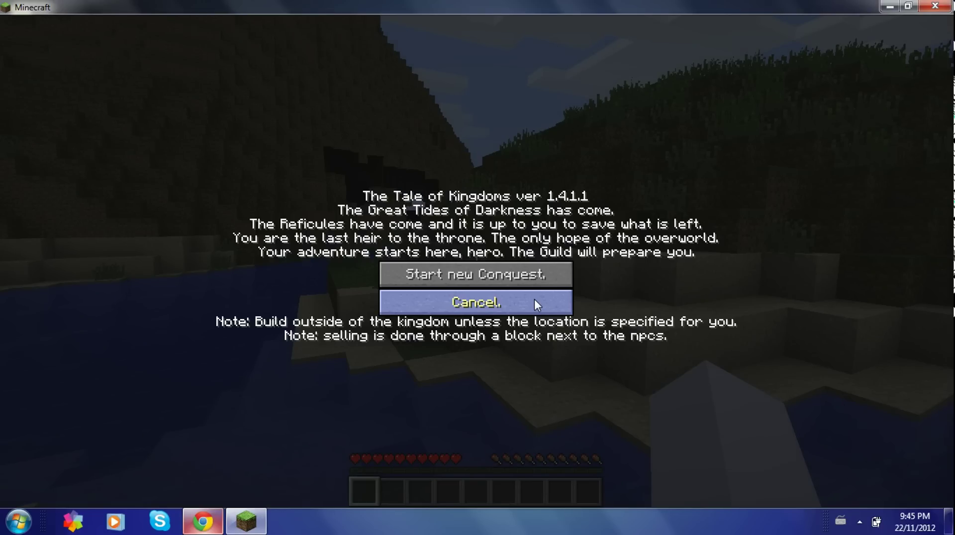
pyautogui.click(534, 300)
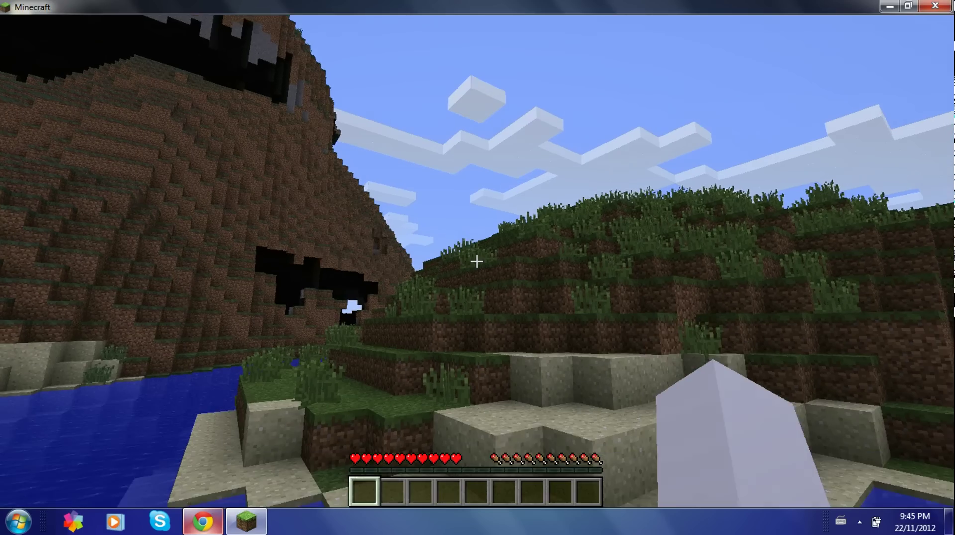
# - Add stacks of seven ICBM grenades, including Shrapnel and Incendiary Grenades, to the inventory from page 3 of the TooManyItems list
pyautogui.press('e')
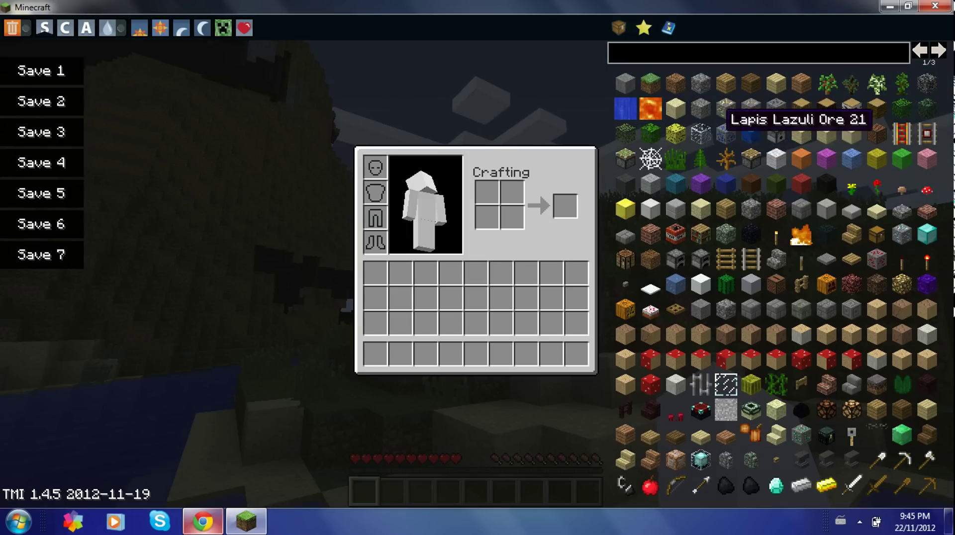
pyautogui.doubleClick(938, 55)
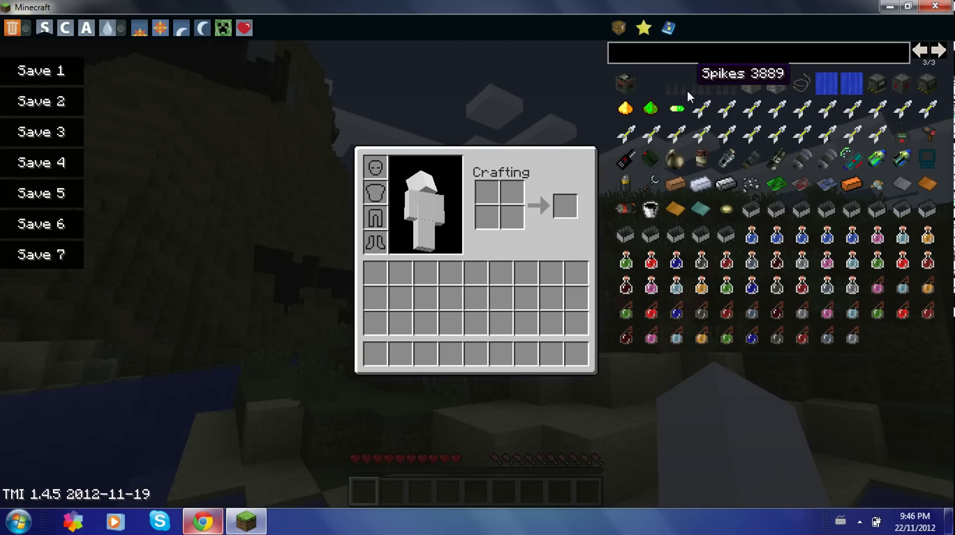
pyautogui.click(673, 158)
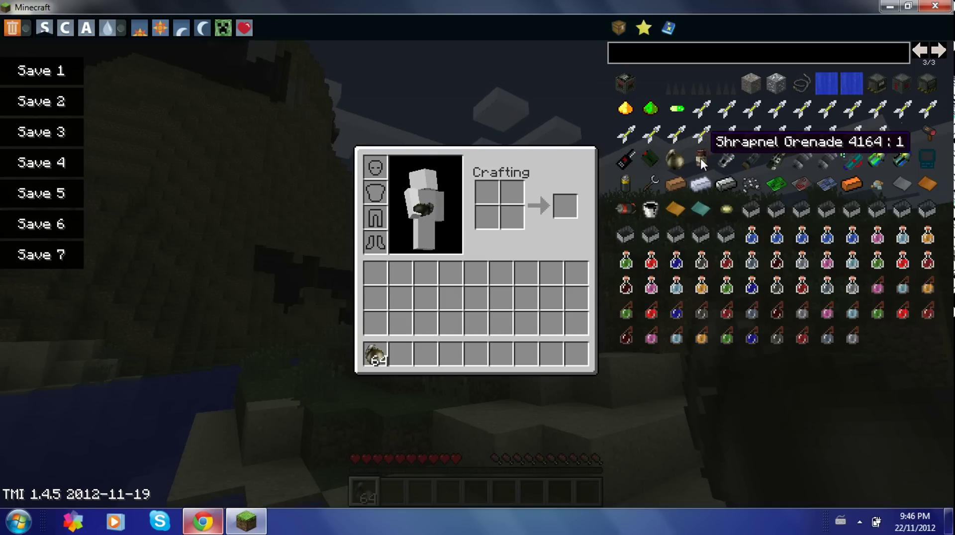
pyautogui.click(701, 159)
pyautogui.click(749, 159)
pyautogui.click(771, 159)
pyautogui.click(797, 160)
pyautogui.click(801, 159)
pyautogui.click(828, 160)
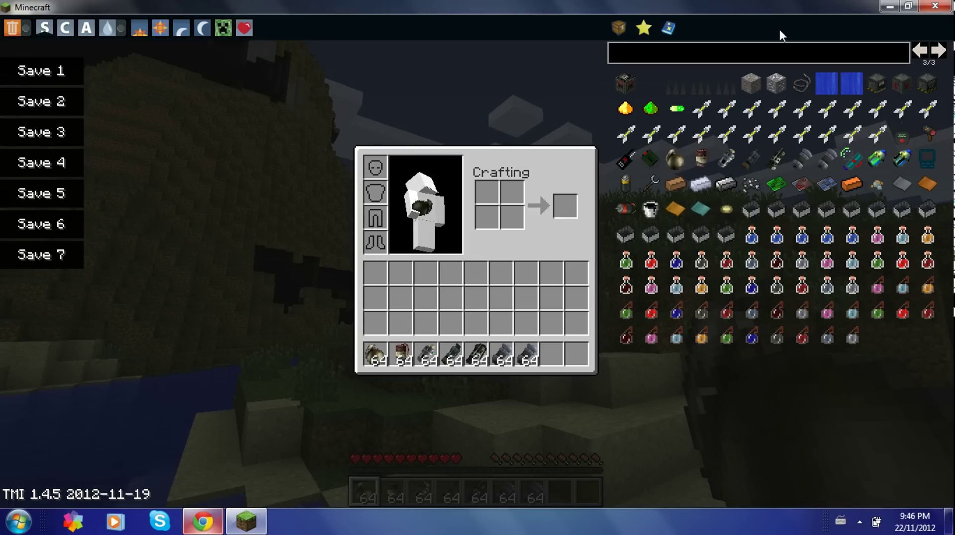
# - View page 2 of the TooManyItems item list
pyautogui.click(916, 50)
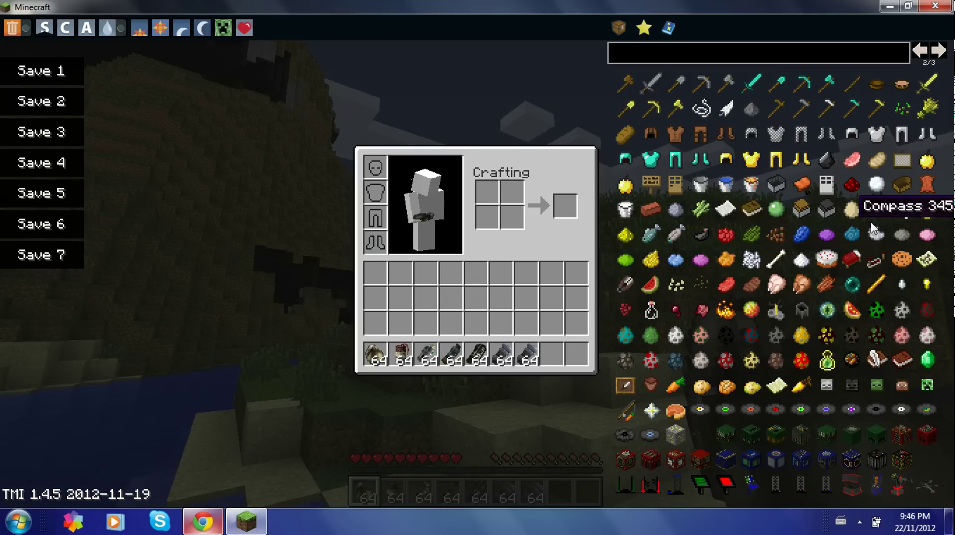
pyautogui.click(887, 5)
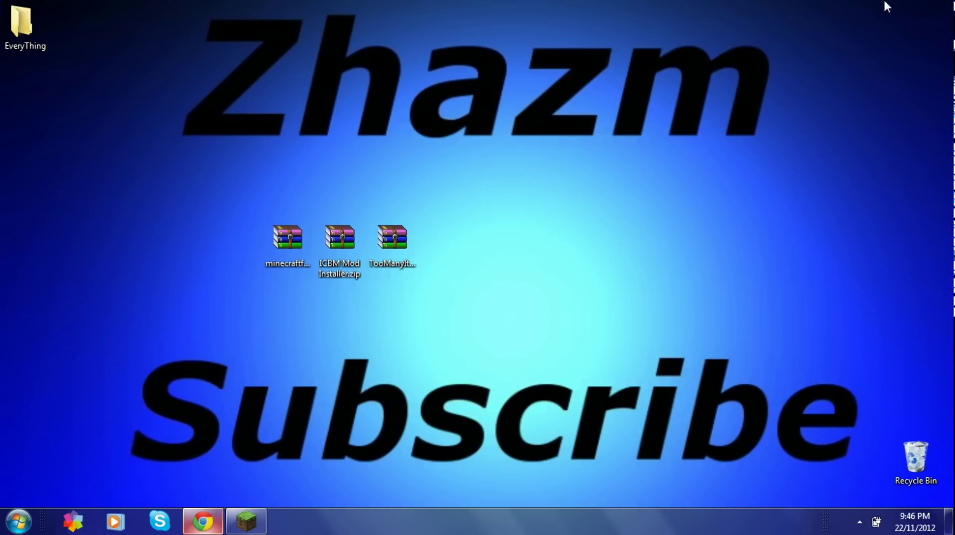
pyautogui.click(246, 522)
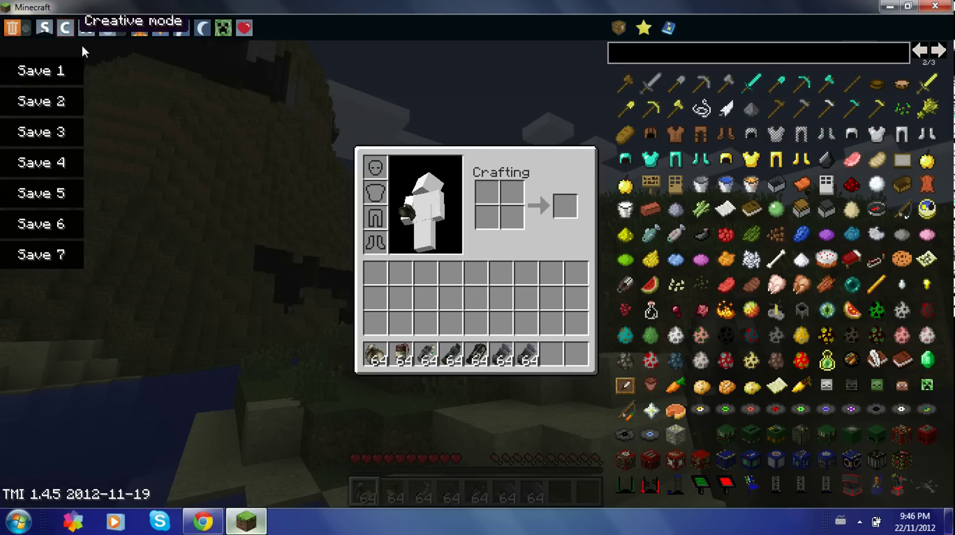
# - Switch the game to Creative mode, close the inventory and start flying
pyautogui.click(69, 27)
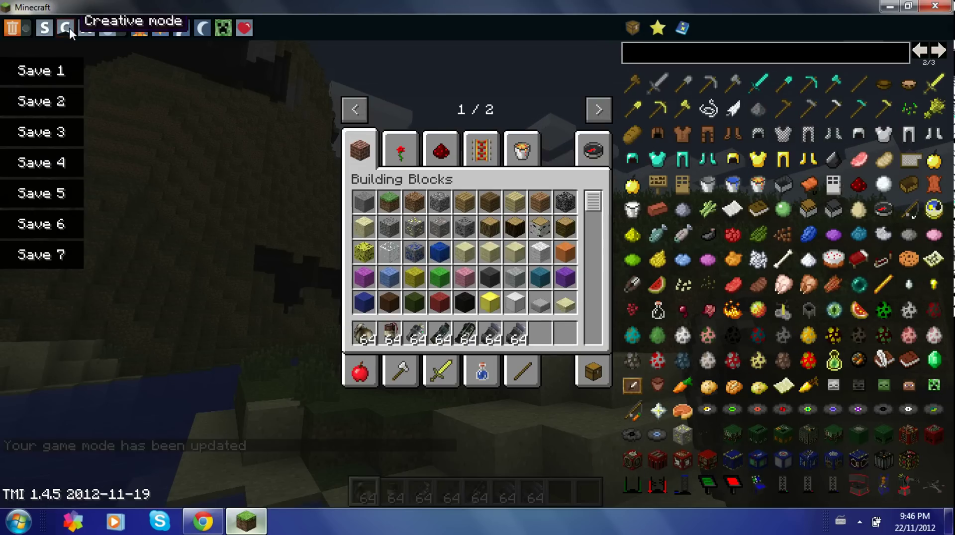
pyautogui.press('e')
pyautogui.press('space')
pyautogui.press('space')
pyautogui.press('s')
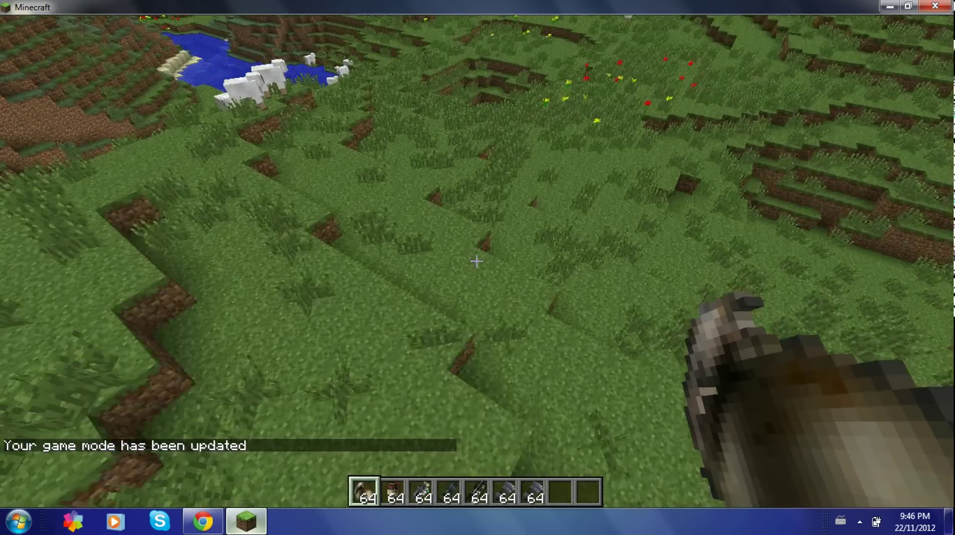
# - Fly over the grassy hill and throw a series of the first hotbar grenades at one spot to blast a crater
pyautogui.press('w')
pyautogui.rightClick(477, 262)
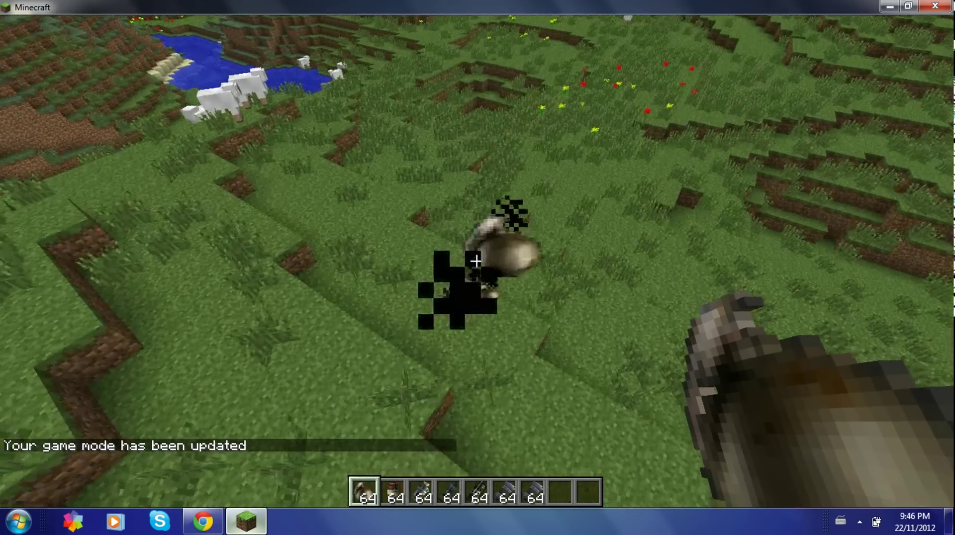
pyautogui.rightClick(476, 261)
pyautogui.rightClick(477, 261)
pyautogui.rightClick(477, 262)
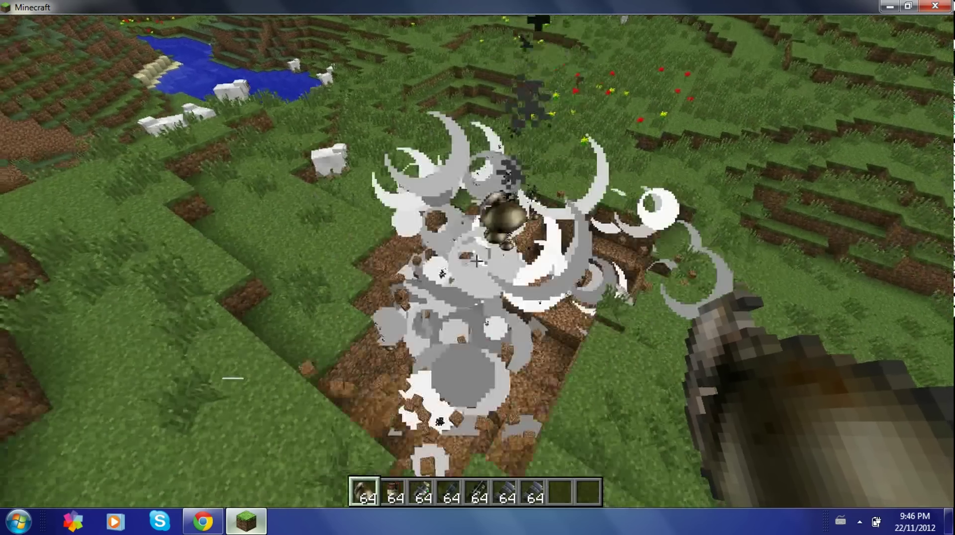
pyautogui.rightClick(476, 261)
pyautogui.rightClick(477, 261)
pyautogui.rightClick(477, 261)
pyautogui.rightClick(476, 261)
pyautogui.rightClick(476, 261)
pyautogui.rightClick(476, 261)
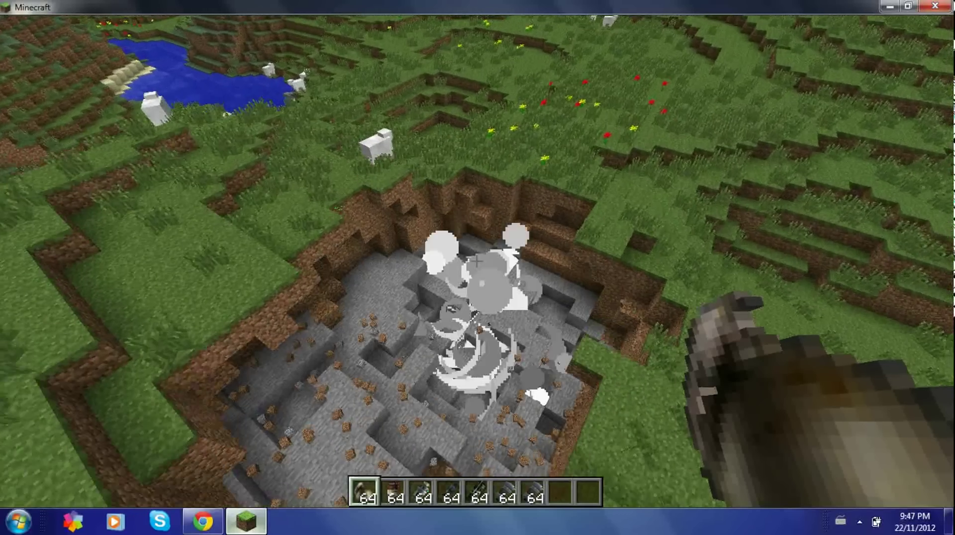
# - Equip the Shrapnel Grenade, fly past the crater and throw a series of them into the flower meadow
pyautogui.scroll(-1, 476, 261)
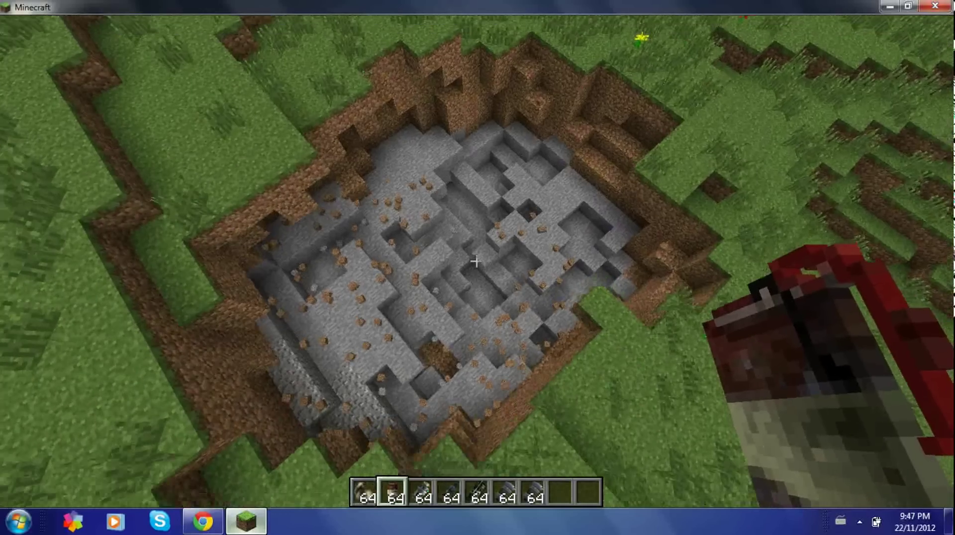
pyautogui.press('w')
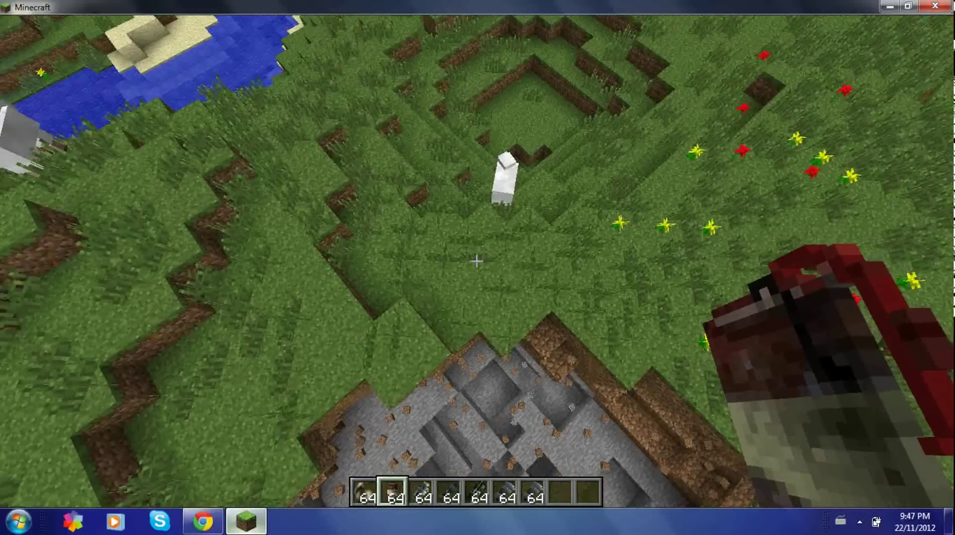
pyautogui.press('space')
pyautogui.press('space')
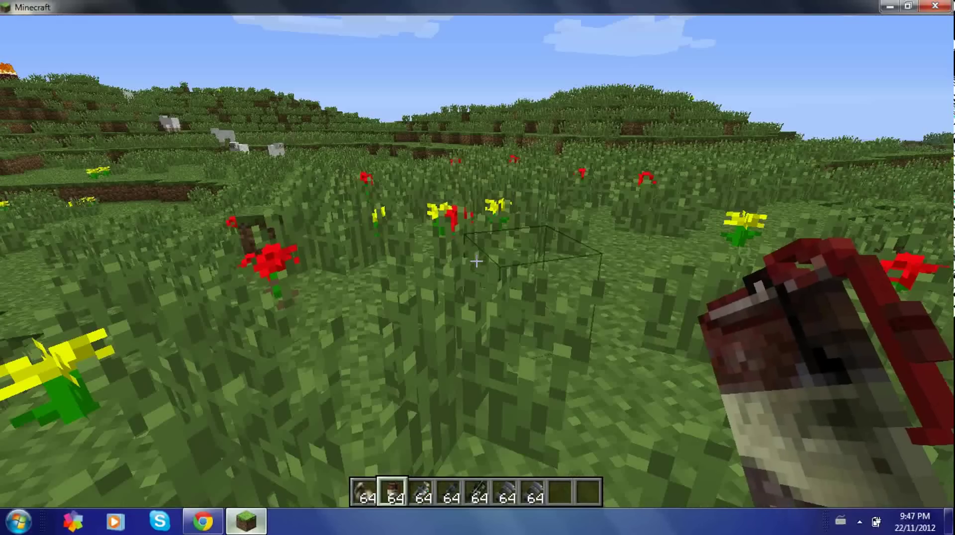
pyautogui.rightClick(477, 262)
pyautogui.rightClick(477, 261)
pyautogui.press('w')
pyautogui.rightClick(476, 261)
pyautogui.rightClick(476, 262)
pyautogui.rightClick(476, 261)
pyautogui.rightClick(476, 261)
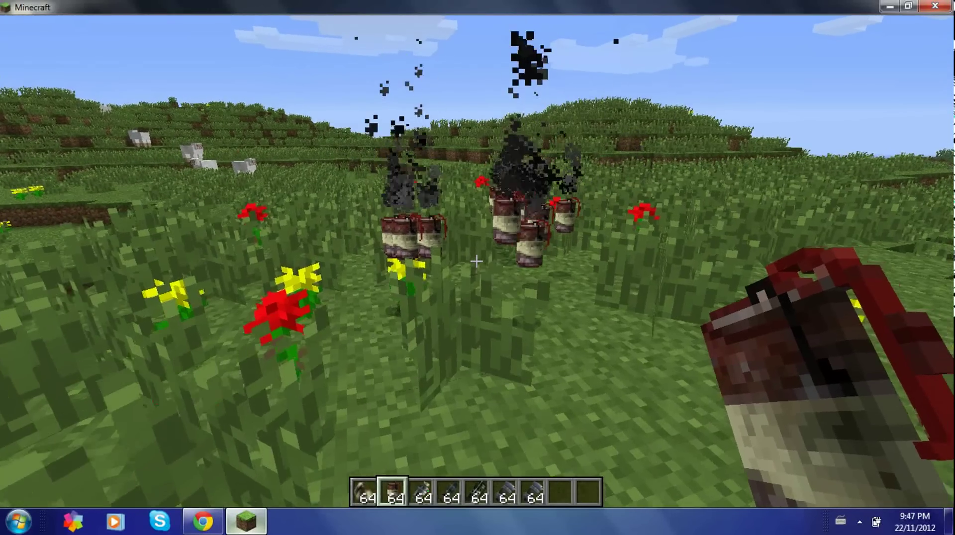
pyautogui.rightClick(476, 261)
pyautogui.rightClick(476, 261)
pyautogui.rightClick(476, 261)
pyautogui.rightClick(476, 261)
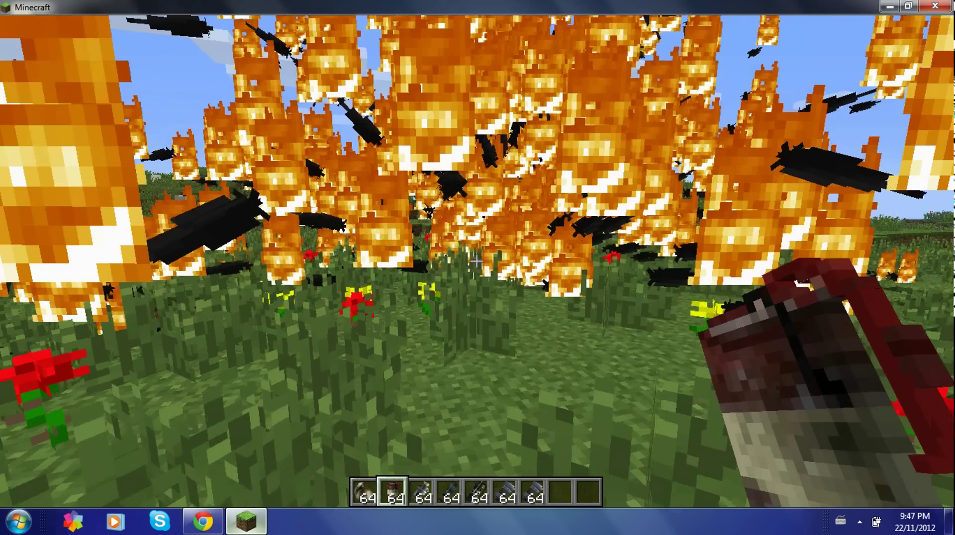
# - Equip the Incendiary Grenade from the third hotbar slot and throw several onto the grassy plain
pyautogui.press('w')
pyautogui.press('w')
pyautogui.scroll(-1, 477, 262)
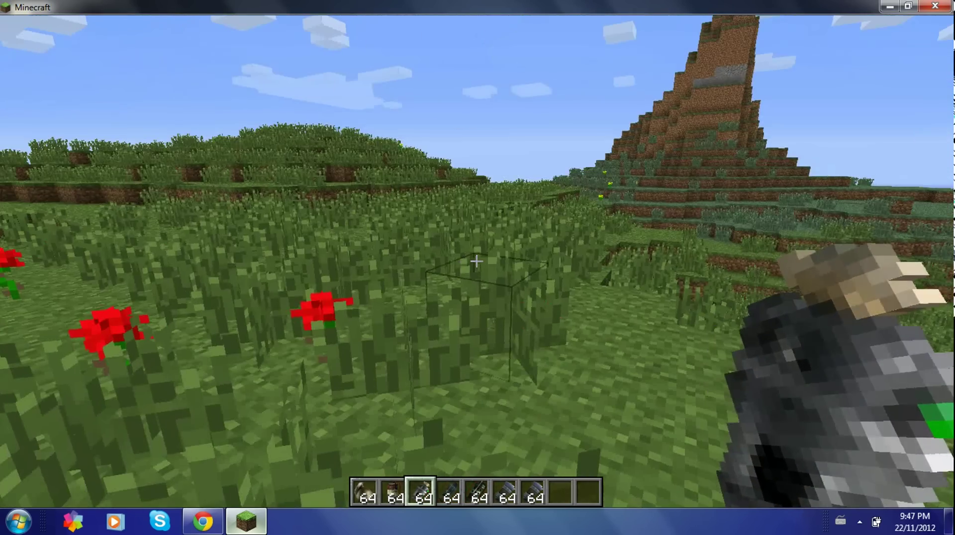
pyautogui.rightClick(476, 261)
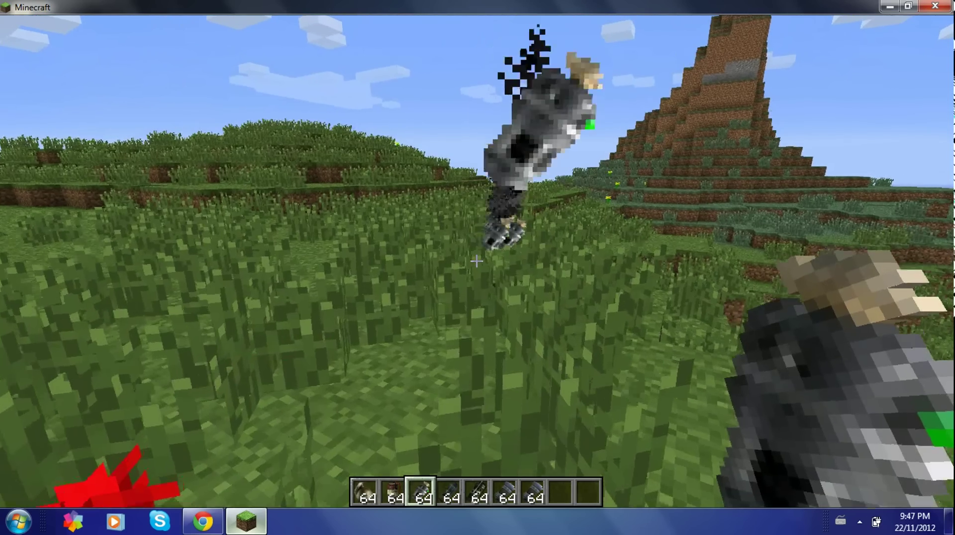
pyautogui.press('w')
pyautogui.rightClick(477, 261)
pyautogui.rightClick(477, 261)
pyautogui.rightClick(477, 261)
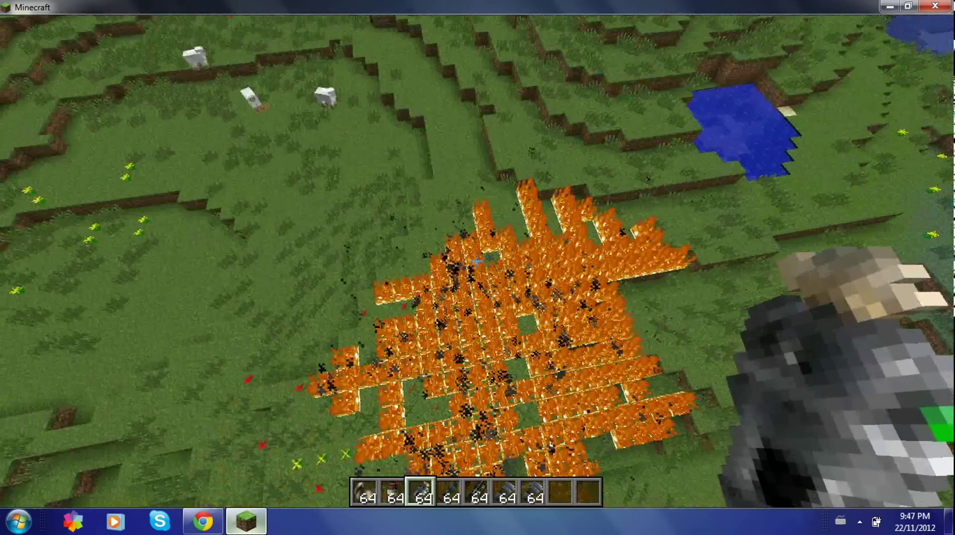
# - Equip the grenade in the fourth hotbar slot and throw several at the sheep on the grass
pyautogui.scroll(-1, 477, 261)
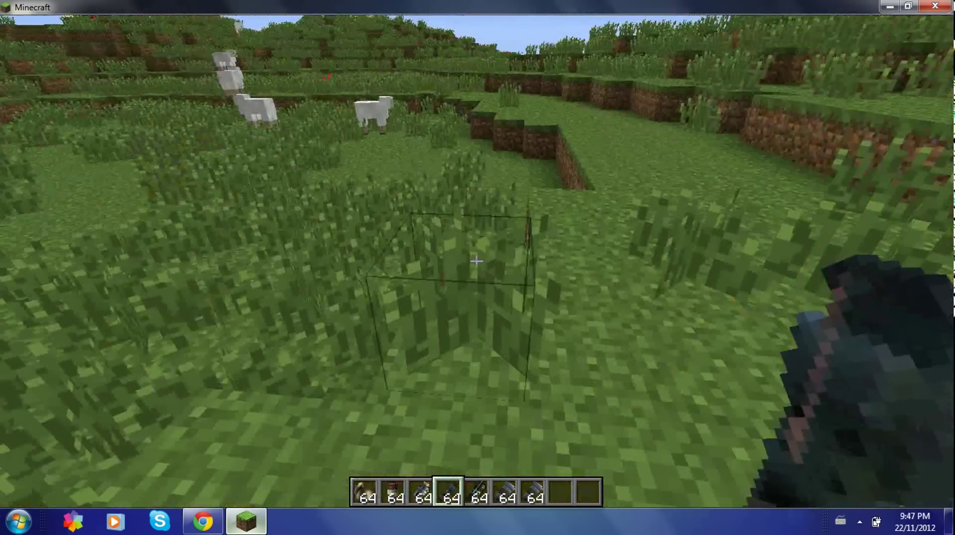
pyautogui.press('w')
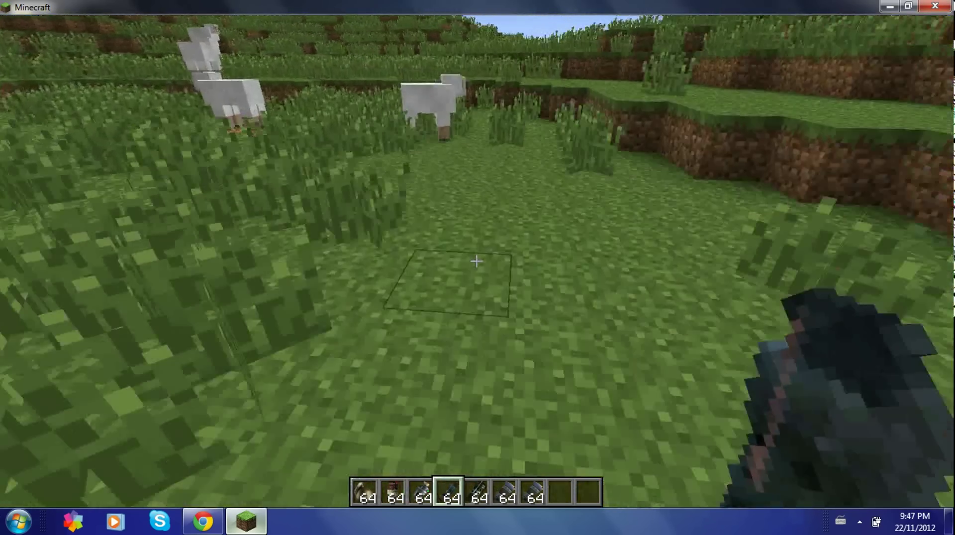
pyautogui.press('w')
pyautogui.rightClick(477, 261)
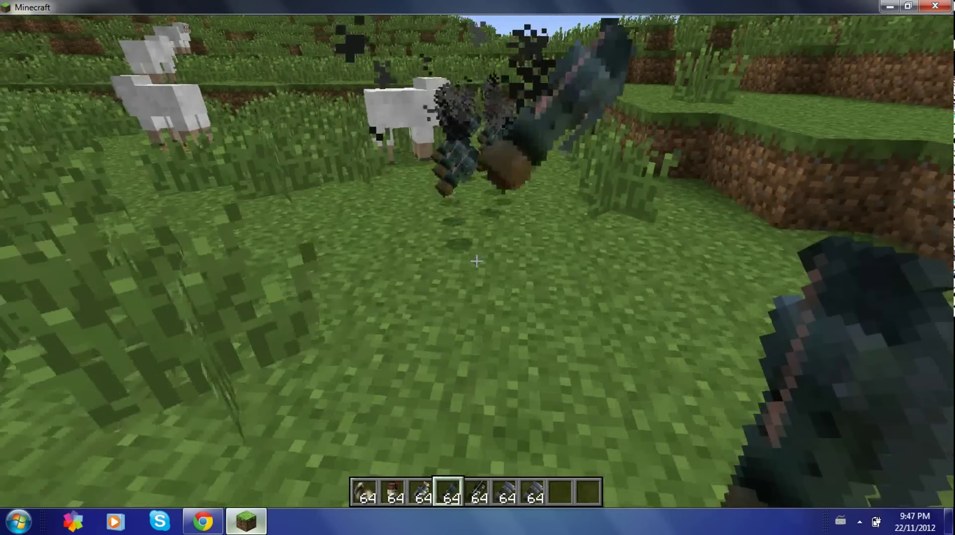
pyautogui.press('w')
pyautogui.rightClick(477, 261)
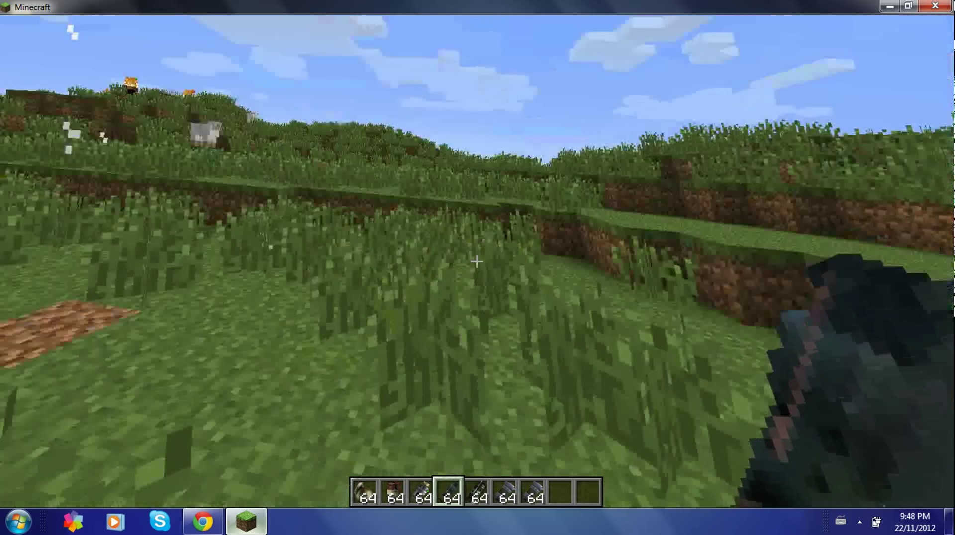
# - Move across the meadow towards the hill and throw another of the fourth-slot grenades
pyautogui.press('w')
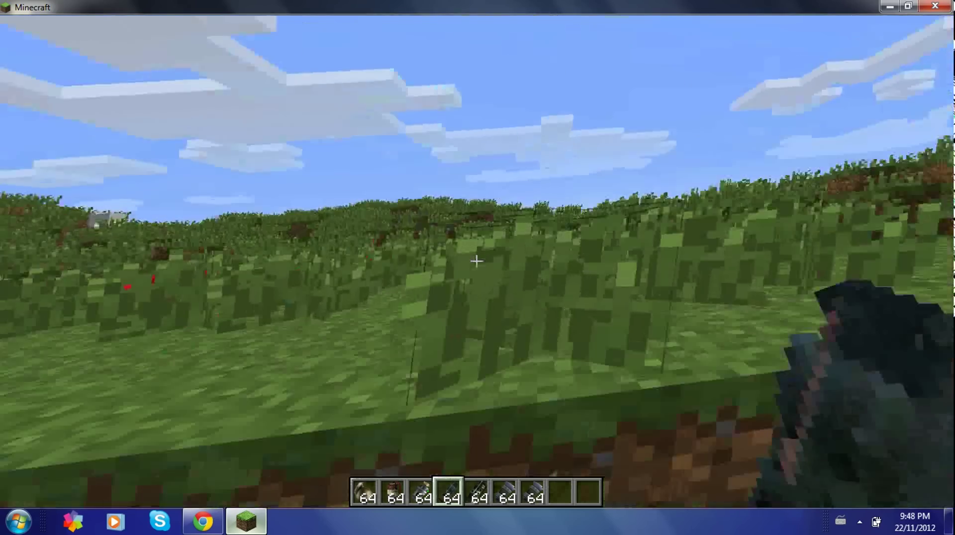
pyautogui.press('w')
pyautogui.press('space')
pyautogui.rightClick(477, 261)
pyautogui.press('w')
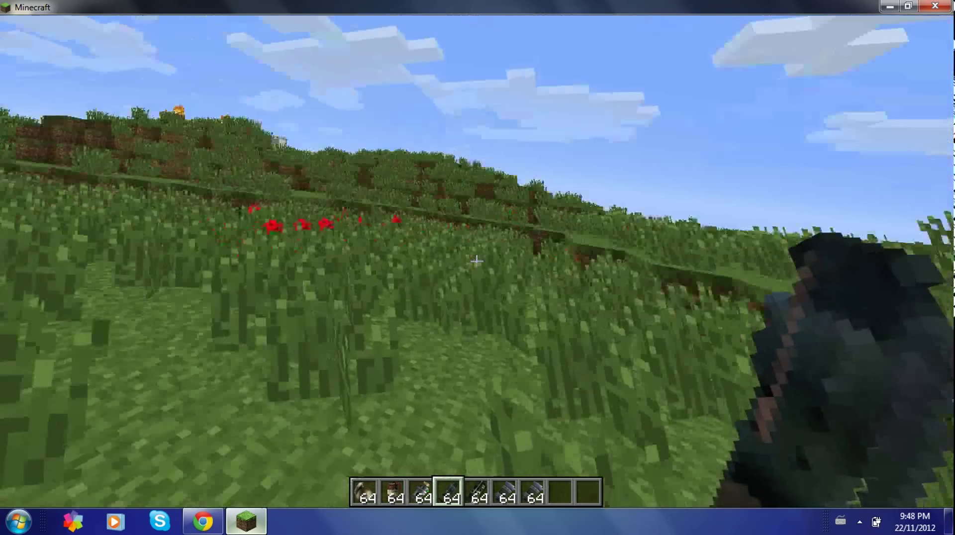
pyautogui.press('w')
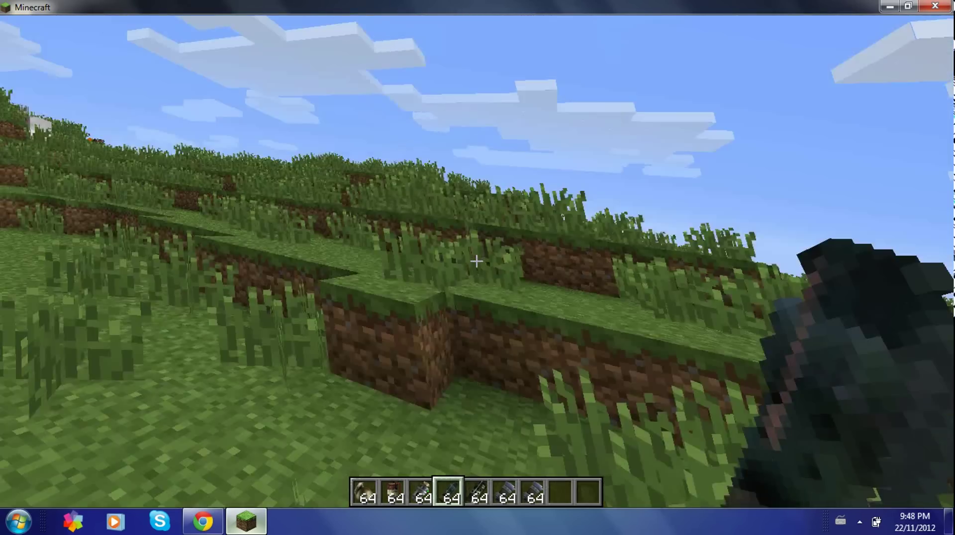
# - Move up to the dirt ledge and try out the grenade in the fifth hotbar slot
pyautogui.press('w')
pyautogui.press('space')
pyautogui.scroll(-1, 476, 261)
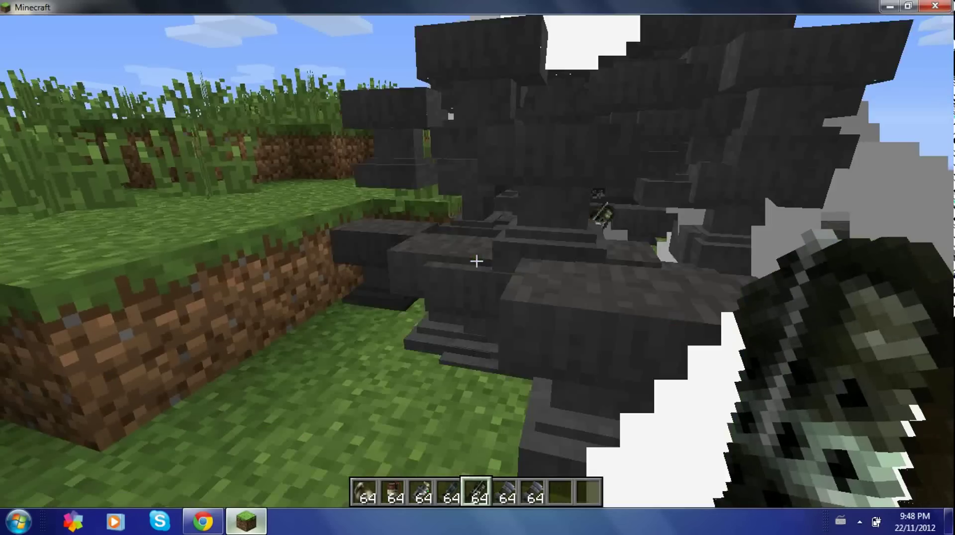
pyautogui.click(478, 261)
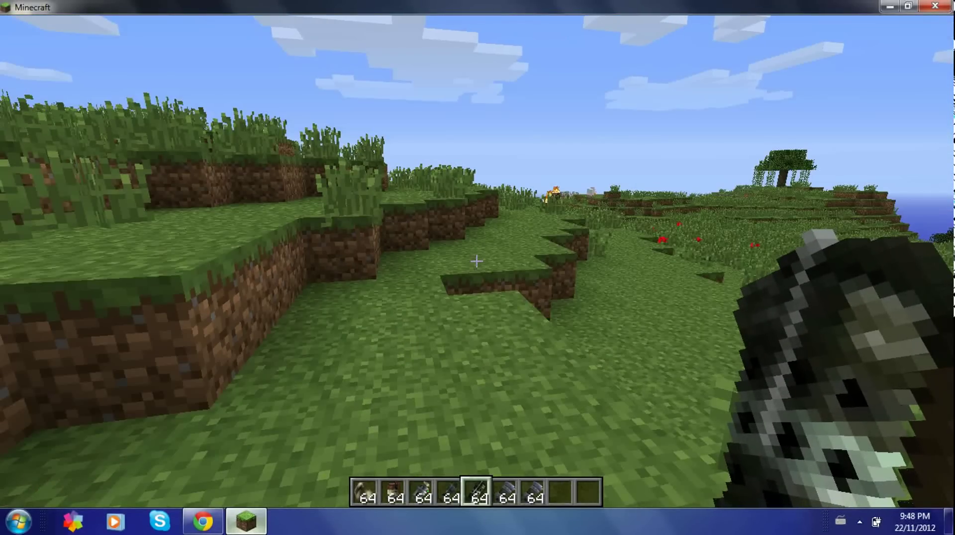
# - Equip the grenade in the sixth hotbar slot and throw several onto the grass beside the dirt ledge
pyautogui.scroll(-1, 477, 261)
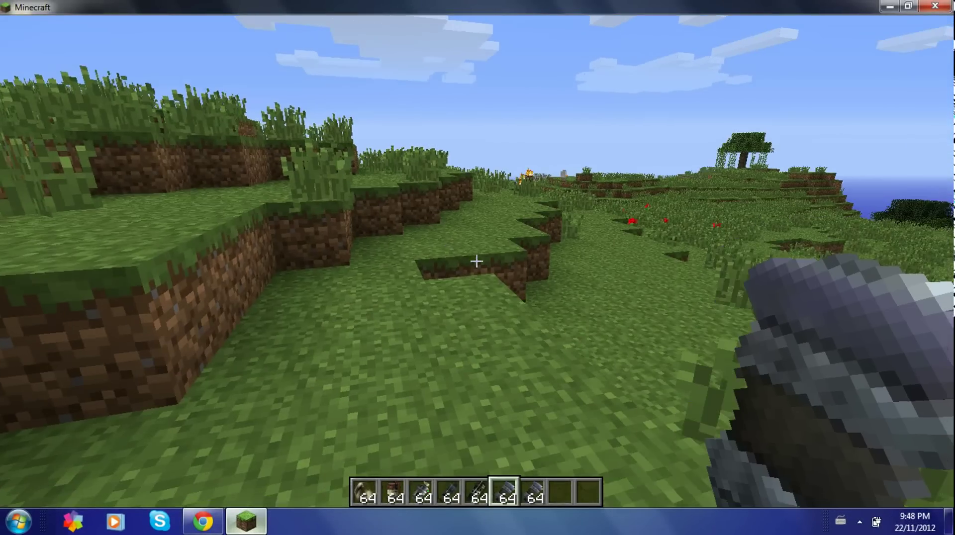
pyautogui.rightClick(477, 261)
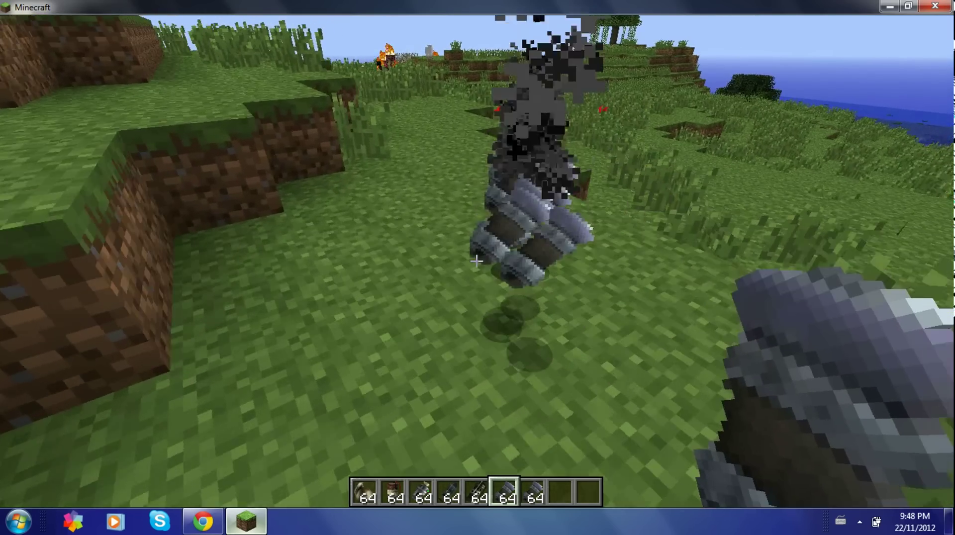
pyautogui.rightClick(477, 261)
pyautogui.rightClick(477, 261)
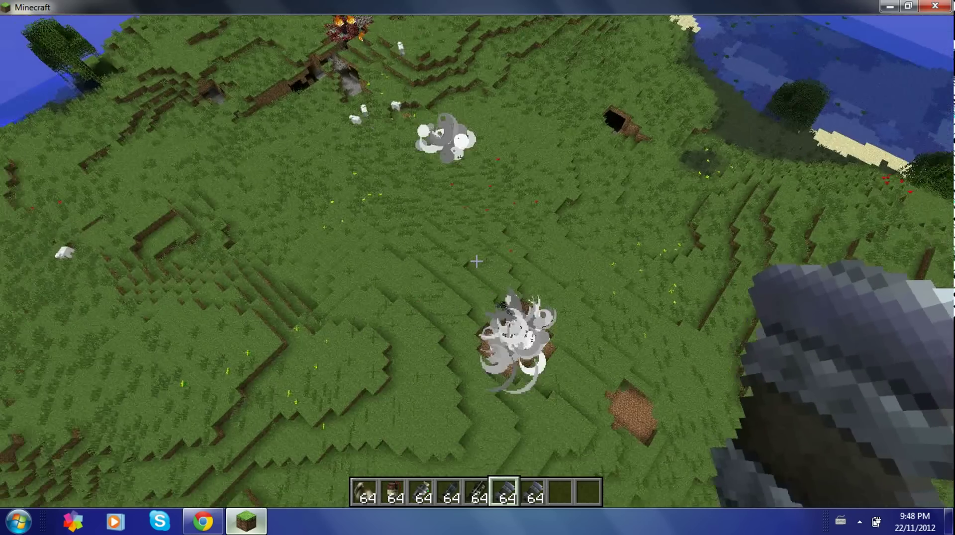
pyautogui.rightClick(477, 262)
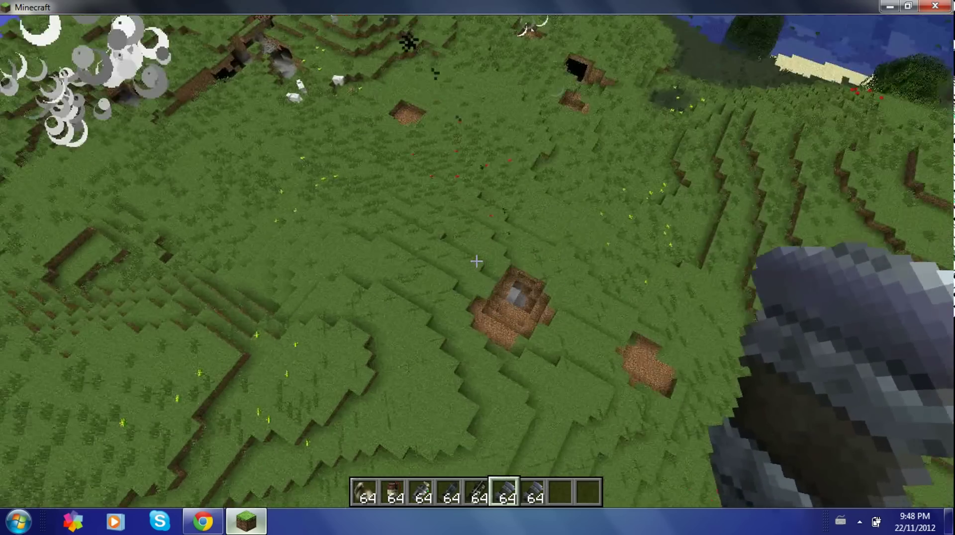